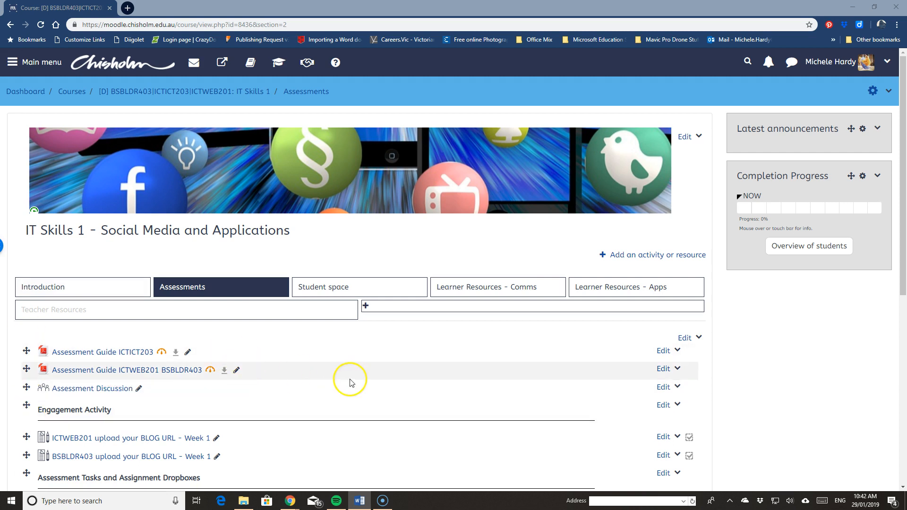
- Open the settings of the ICTWEB201 Individual Presentation assignment for editing
scroll(433, 362, "down", 5)
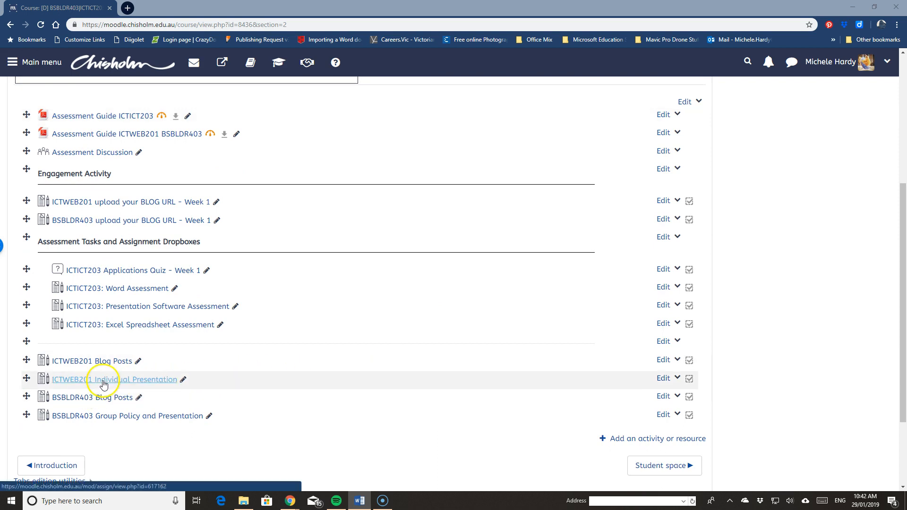
scroll(249, 344, "up", 5)
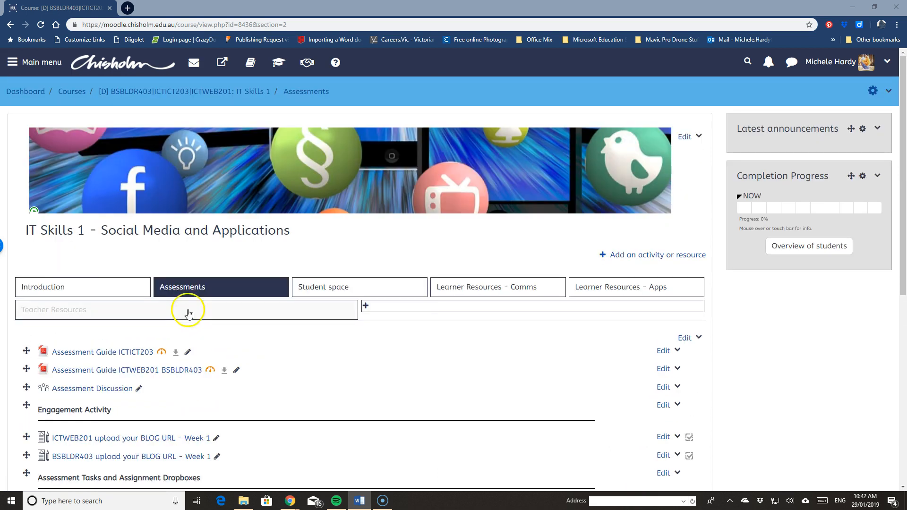
scroll(177, 385, "down", 5)
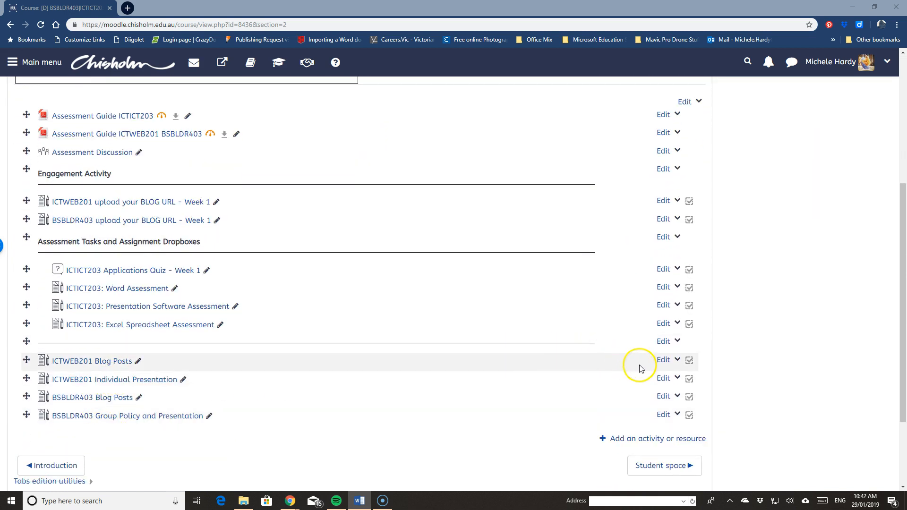
left_click(674, 379)
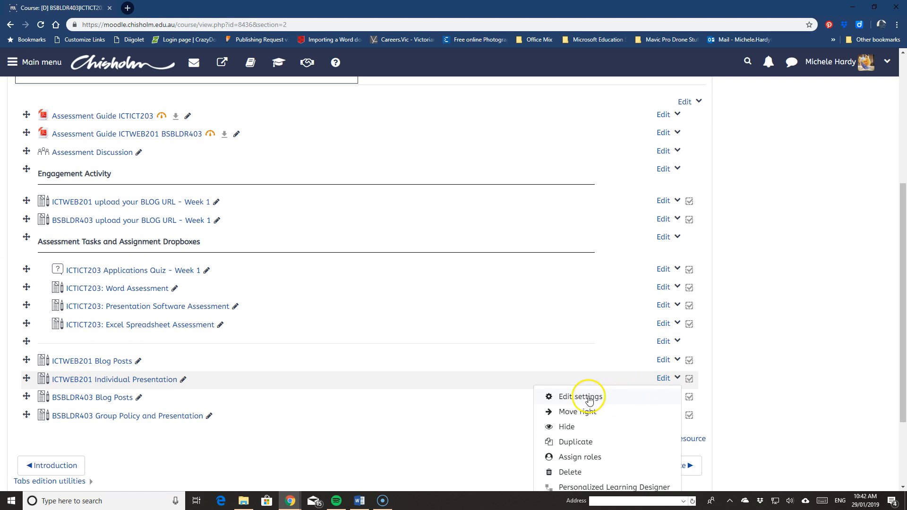
left_click(588, 396)
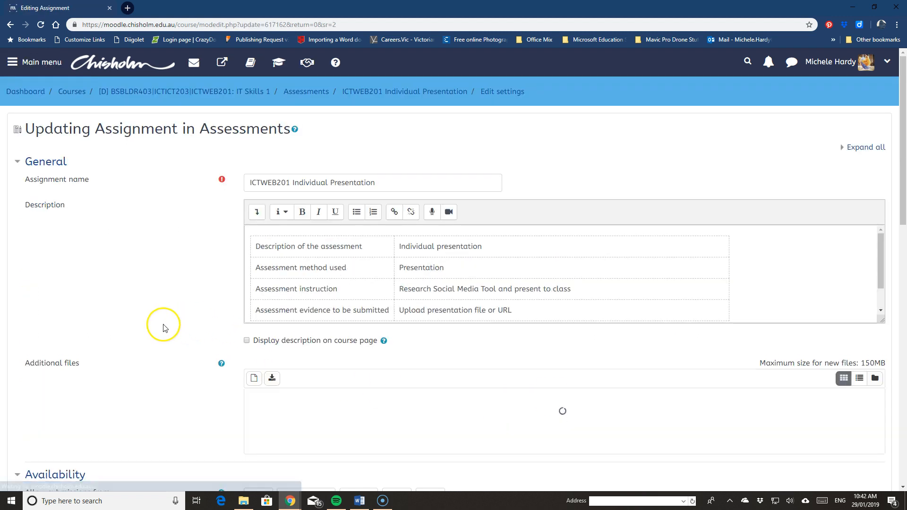
- In the assignment's grade settings, change the grade type to Point and set the maximum grade to 100
scroll(163, 326, "down", 9)
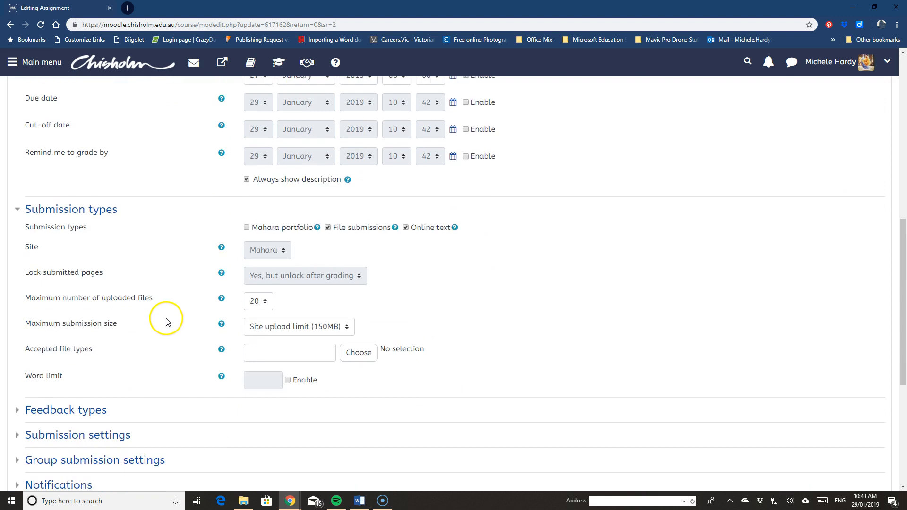
scroll(166, 321, "down", 3)
scroll(165, 320, "down", 1)
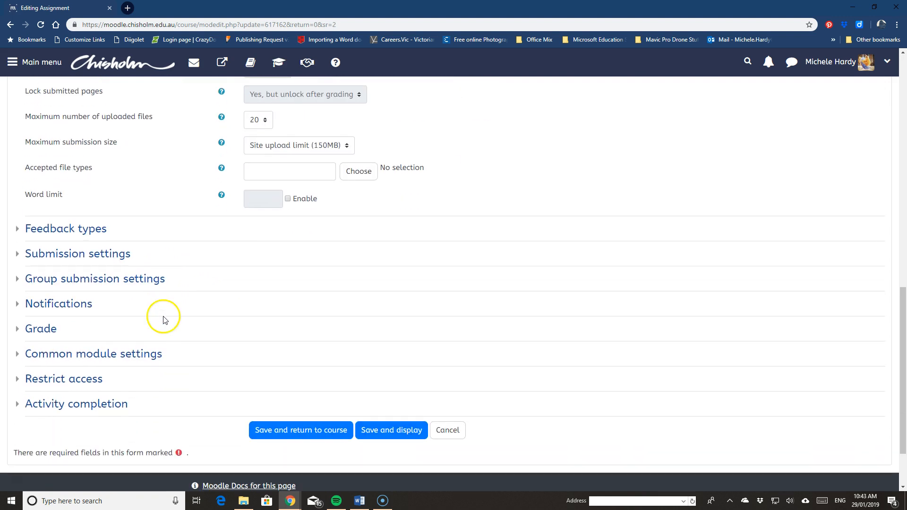
scroll(164, 320, "down", 1)
left_click(18, 283)
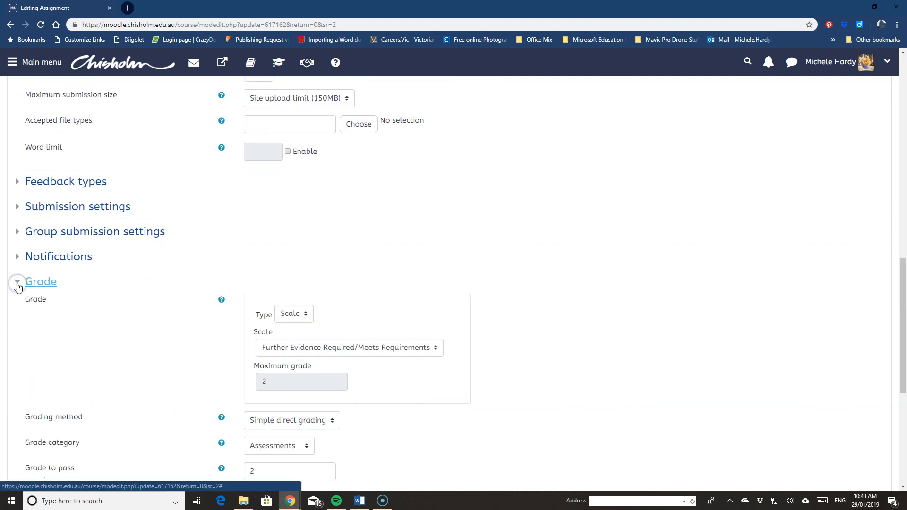
scroll(401, 359, "down", 2)
scroll(401, 355, "up", 1)
left_click(306, 267)
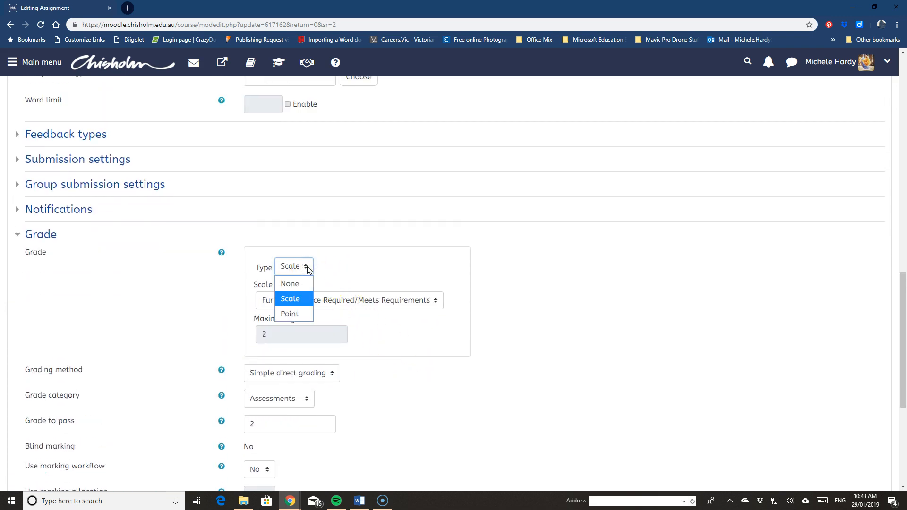
left_click(291, 313)
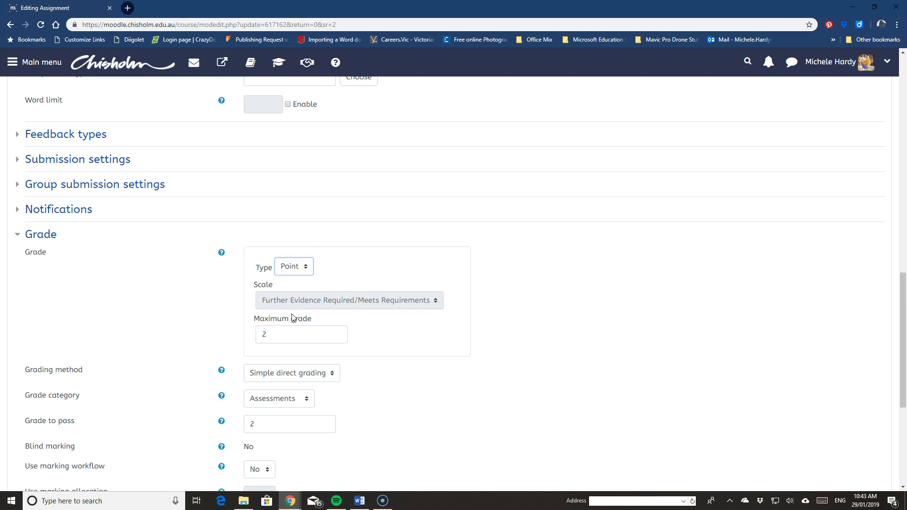
left_click_drag(279, 334, 243, 343)
type("100")
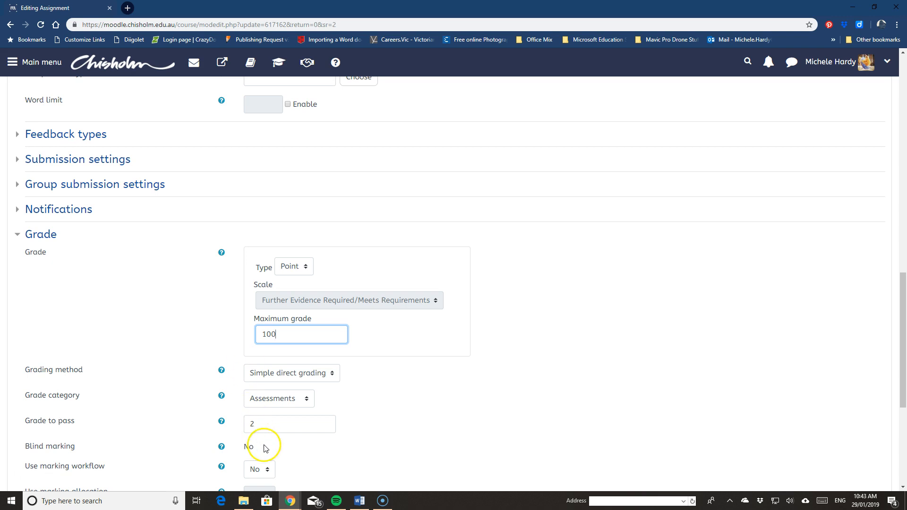
- Set the assignment's grade to pass to 100
left_click(252, 424)
left_click_drag(253, 424, 247, 425)
type("100")
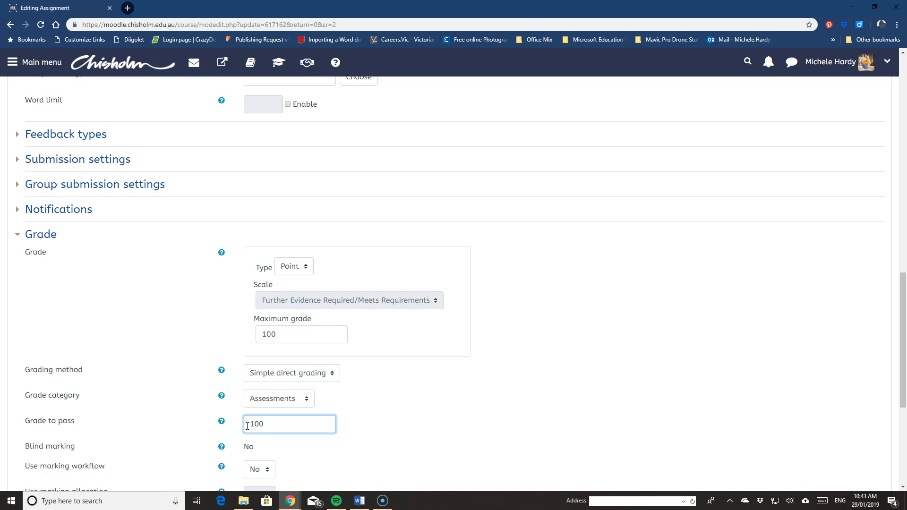
- Set the grading method to Checklist, then save and display the assignment
scroll(247, 426, "down", 3)
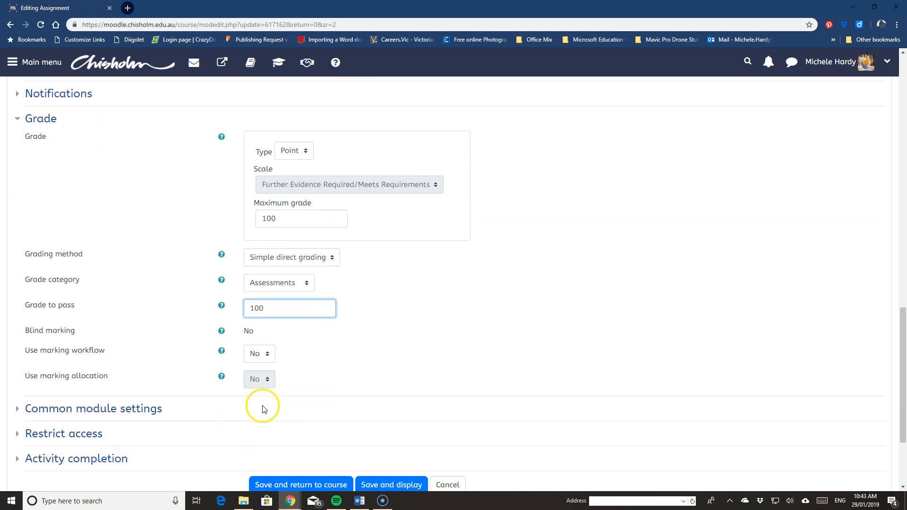
scroll(263, 408, "down", 1)
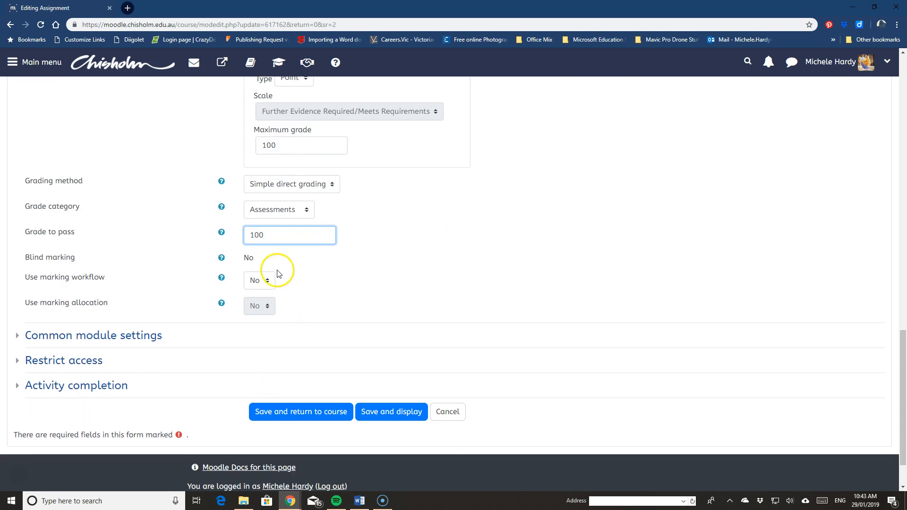
left_click(315, 185)
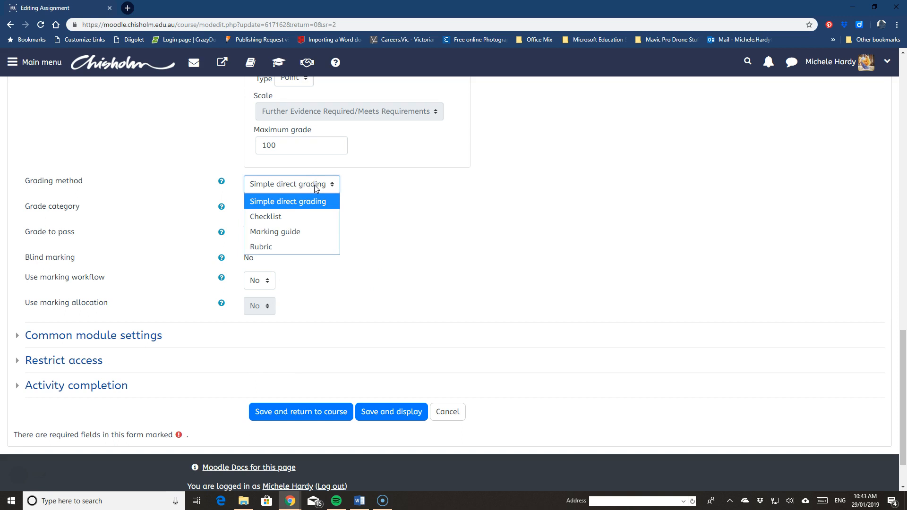
left_click(266, 217)
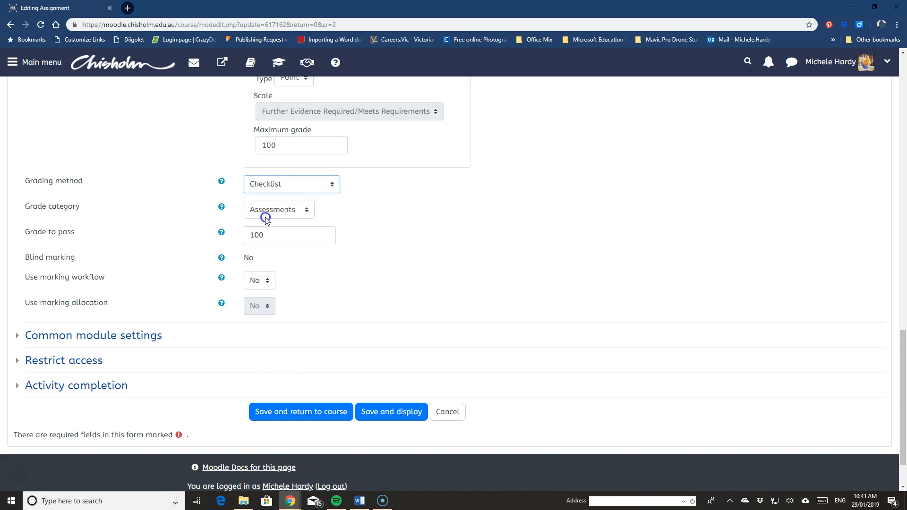
scroll(512, 334, "up", 3)
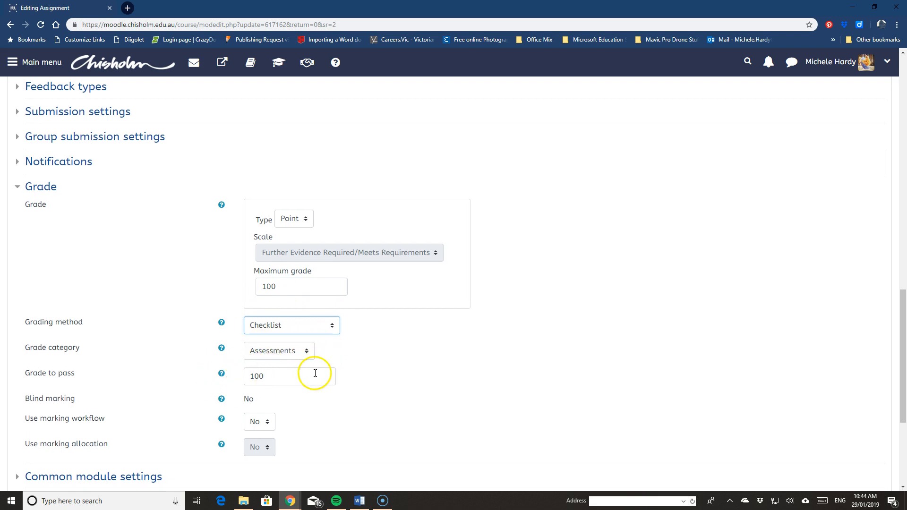
scroll(315, 373, "down", 2)
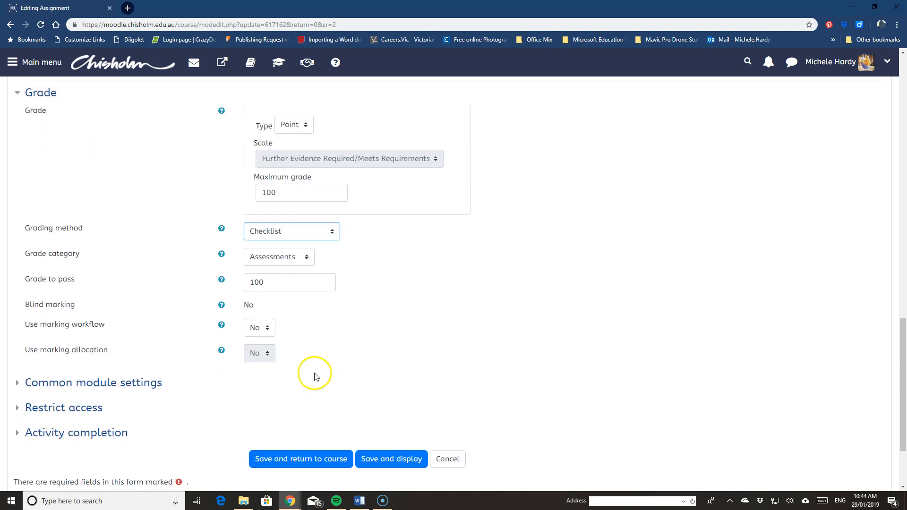
left_click(399, 464)
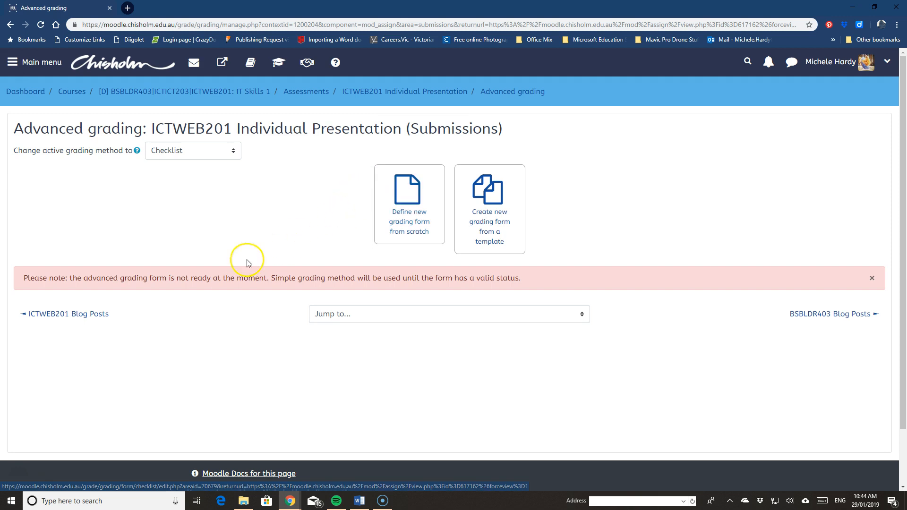
- Define a new grading form from scratch and name the first checklist group "Presentation 1"
left_click(412, 213)
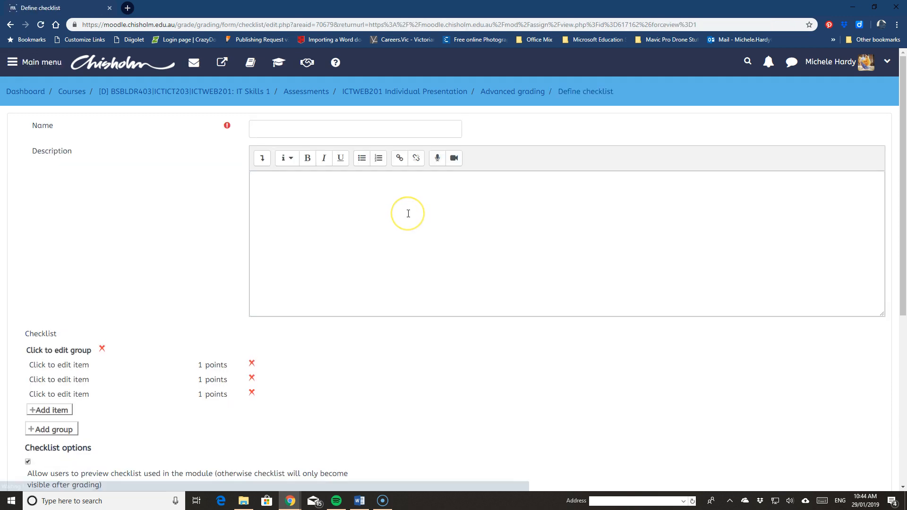
left_click(401, 216)
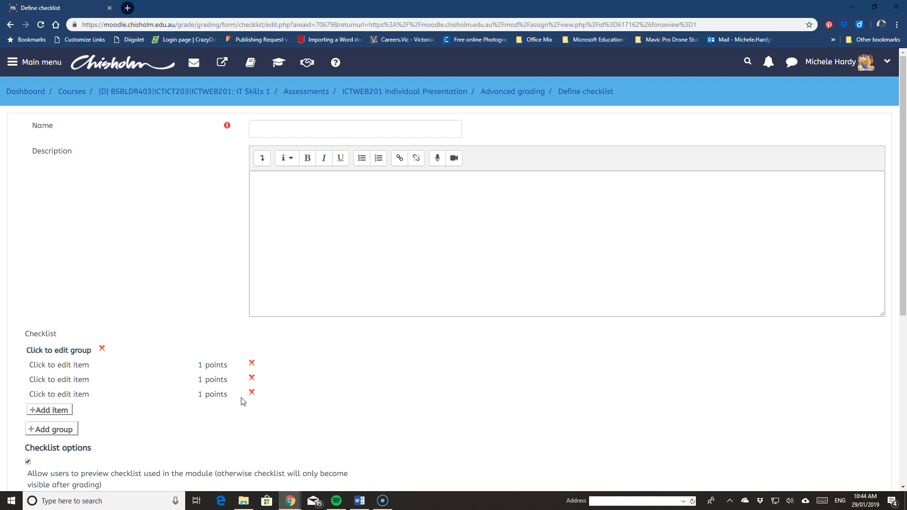
scroll(160, 376, "down", 1)
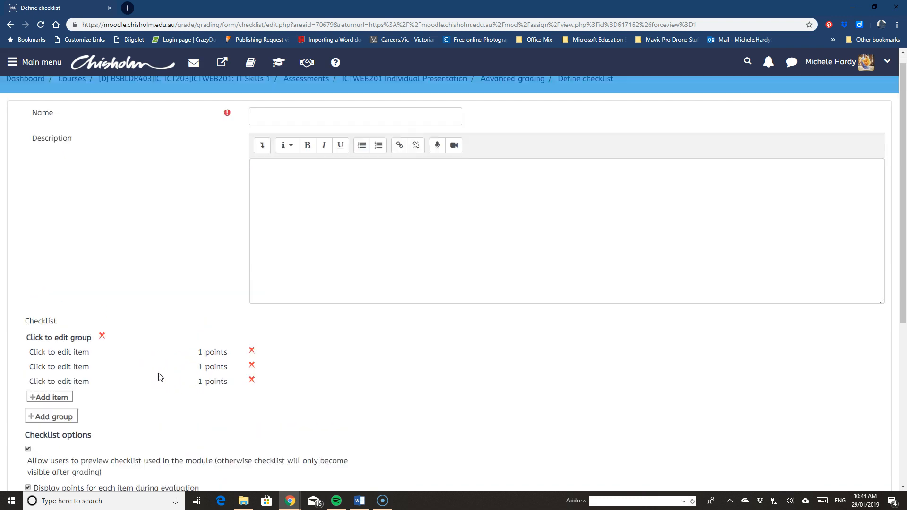
scroll(160, 376, "up", 1)
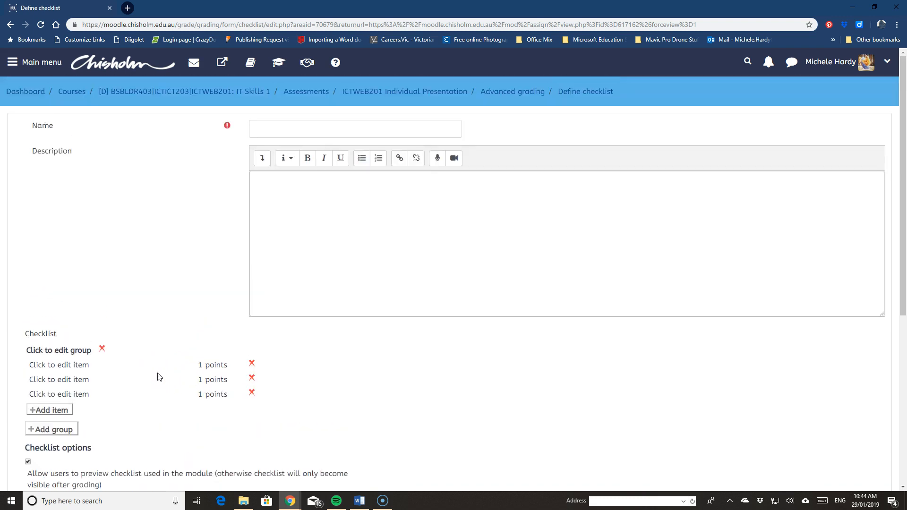
left_click(41, 349)
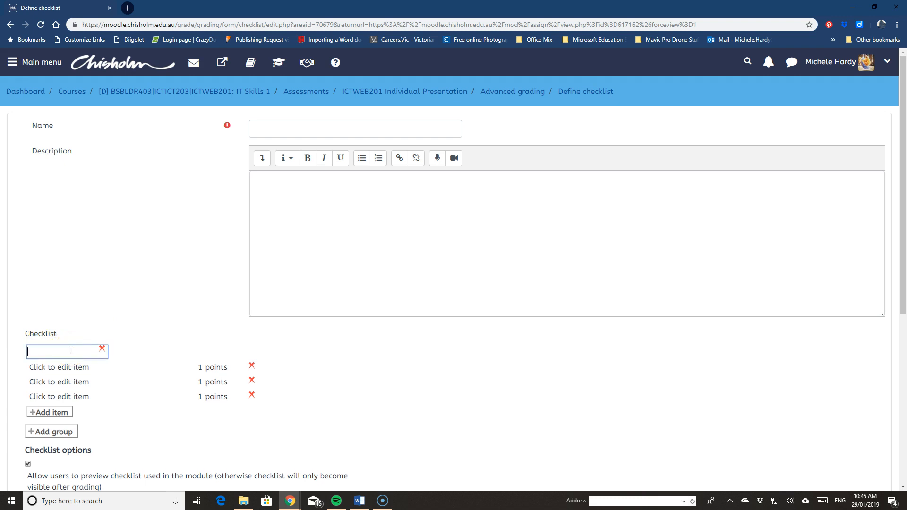
type("Presentation 1")
- Fill in the first checklist item as "What the chosen tool is i.e. name of application and category", worth 10 points
left_click(49, 367)
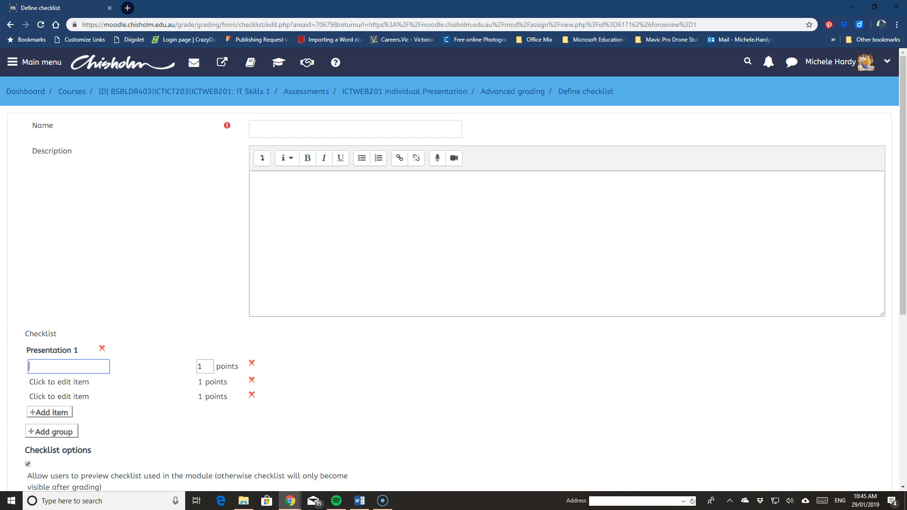
left_click(0, 246)
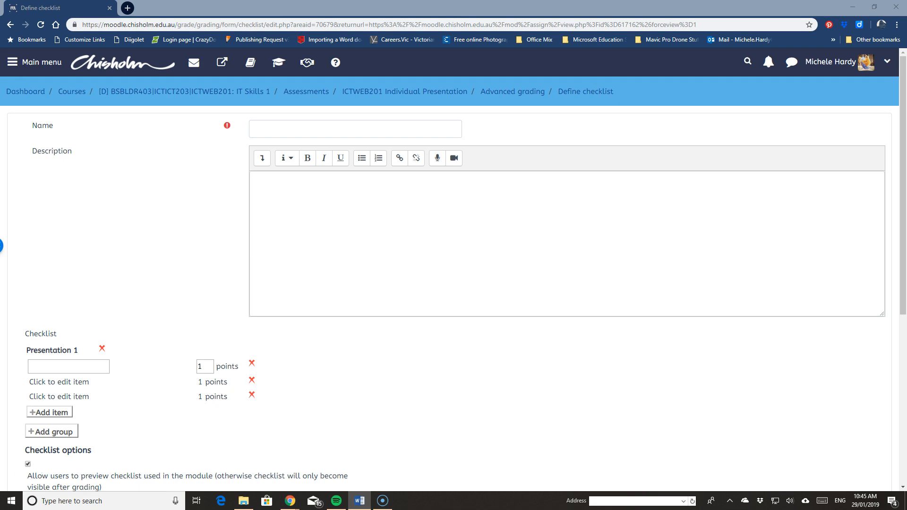
left_click(53, 367)
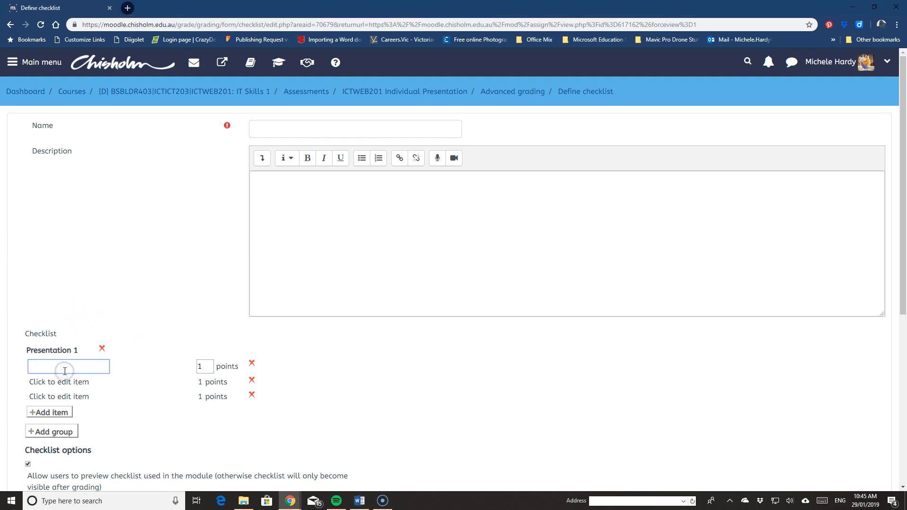
key("ctrl+v")
left_click(206, 367)
type("0")
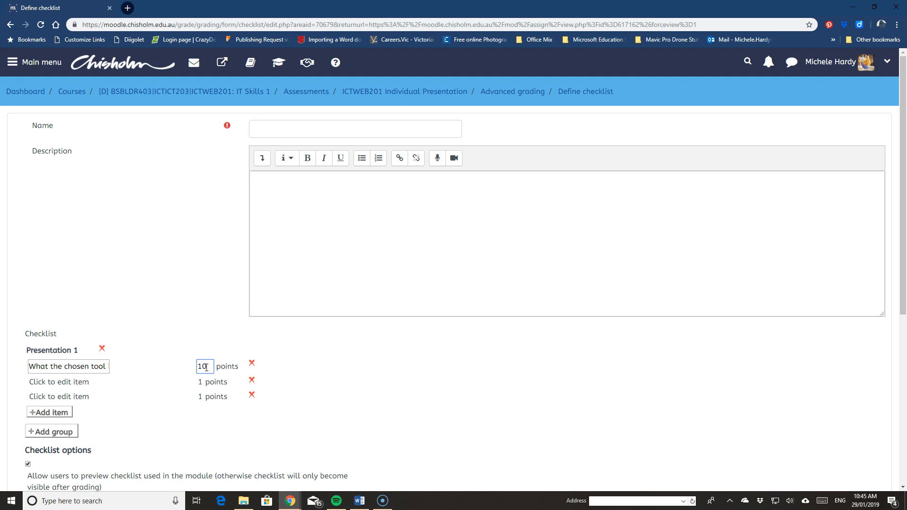
- Fill in the second checklist item as "The other tools within the chosen category", worth 10 points
left_click(37, 381)
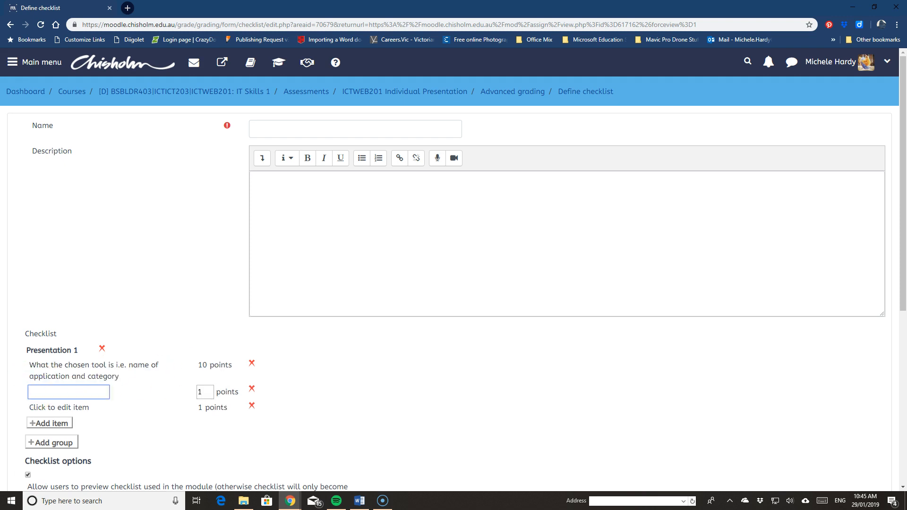
left_click(0, 246)
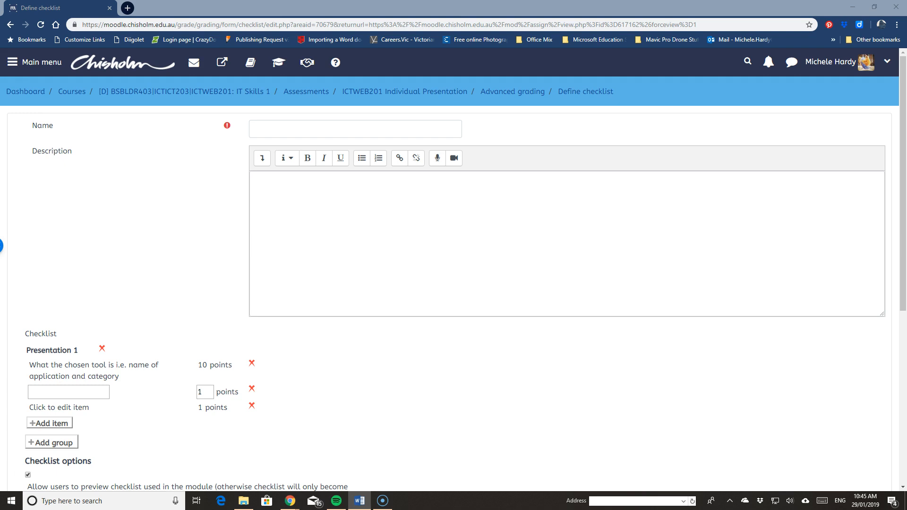
left_click(39, 391)
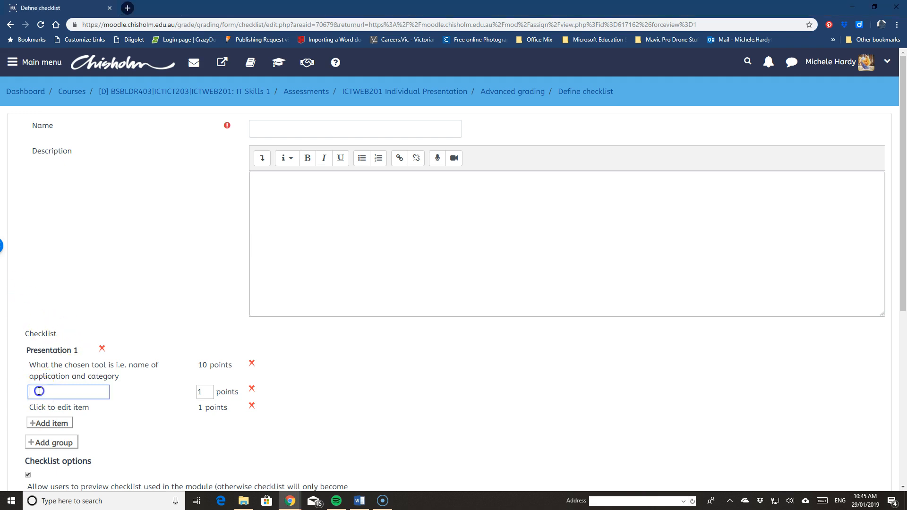
type("The other tools within the chosen category")
left_click(208, 390)
type("0")
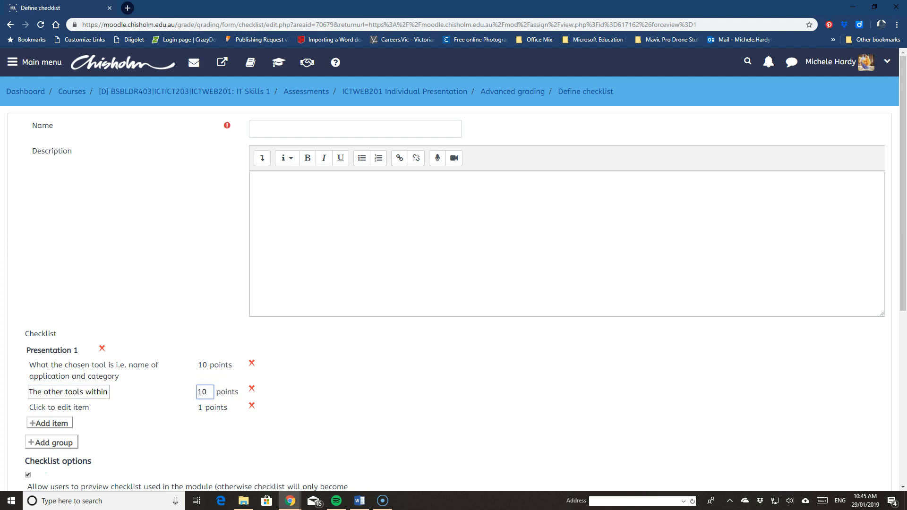
key("alt+Tab")
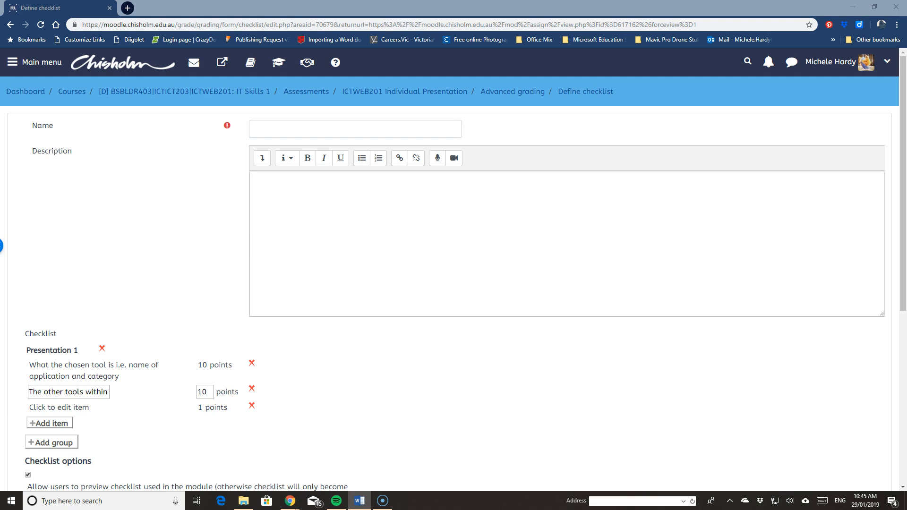
left_click(66, 392)
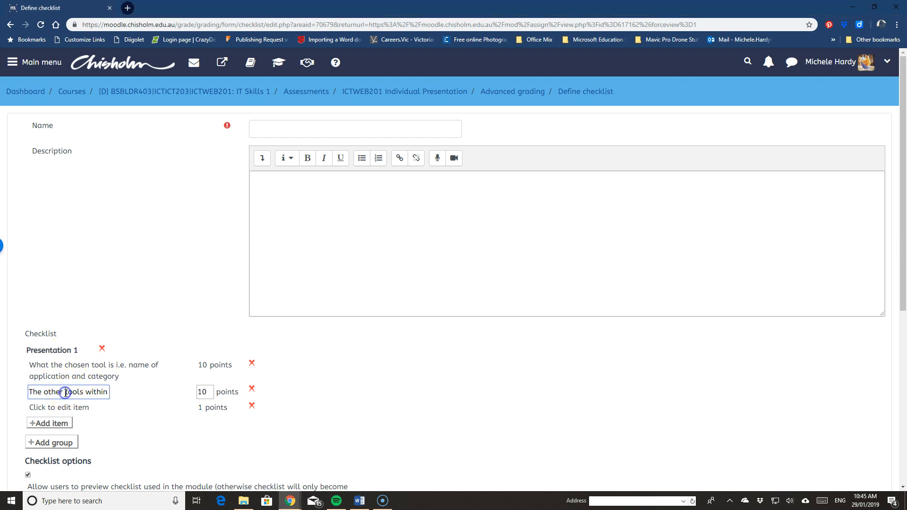
type("History")
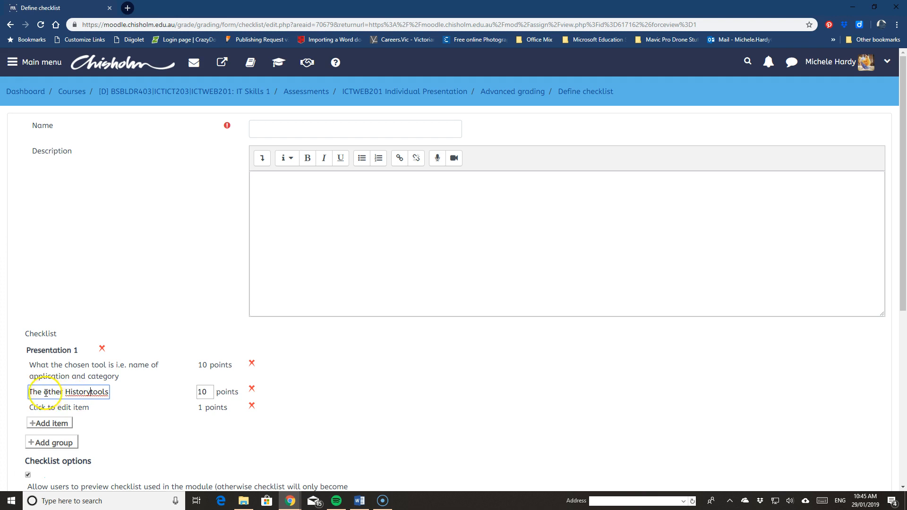
key("BackSpace")
key("BackSpace")
key("BackSpace")
key("BackSpace")
key("BackSpace")
key("BackSpace")
key("BackSpace")
- Fill in the third checklist item as "History", worth 10 points
left_click(47, 407)
type("History")
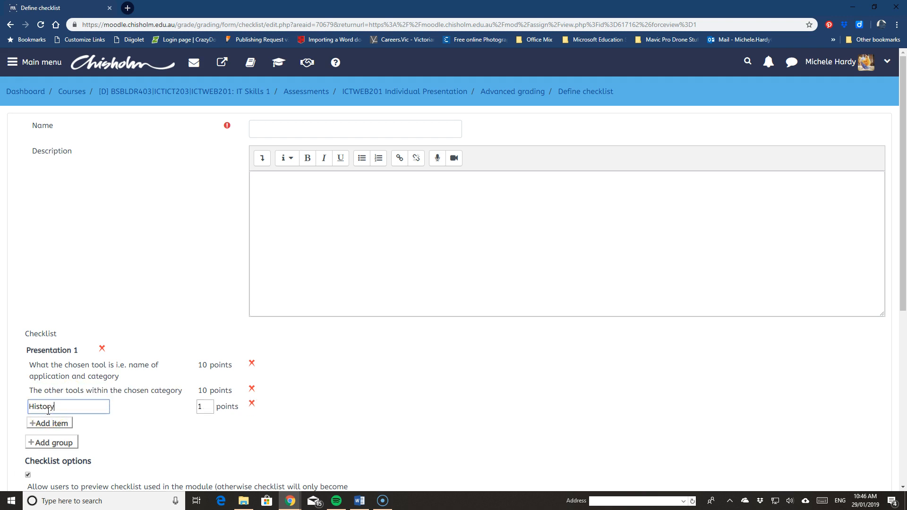
left_click(207, 406)
type("0")
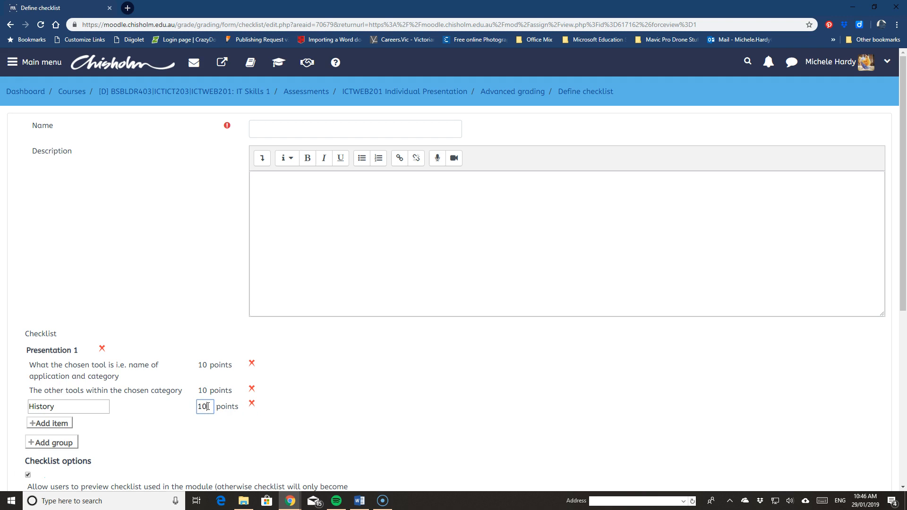
- Add a fourth checklist item "How to join", worth 10 points
left_click(49, 424)
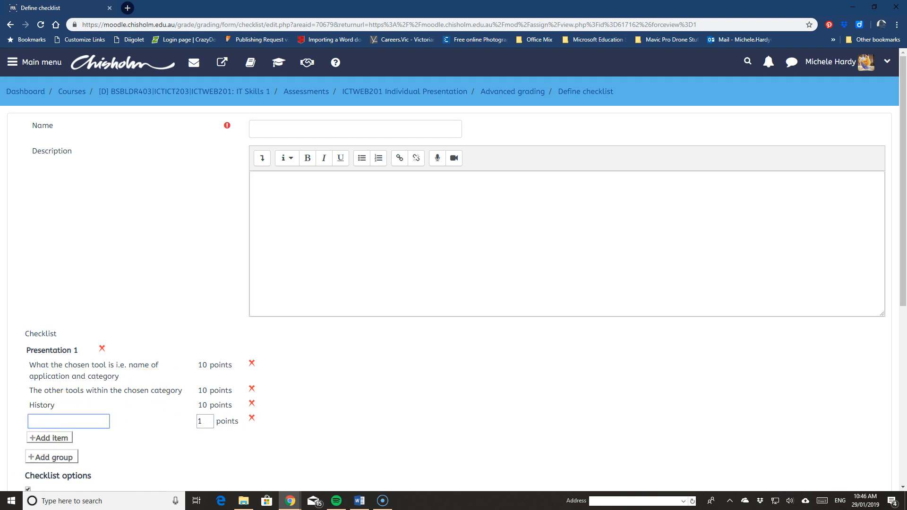
left_click(0, 245)
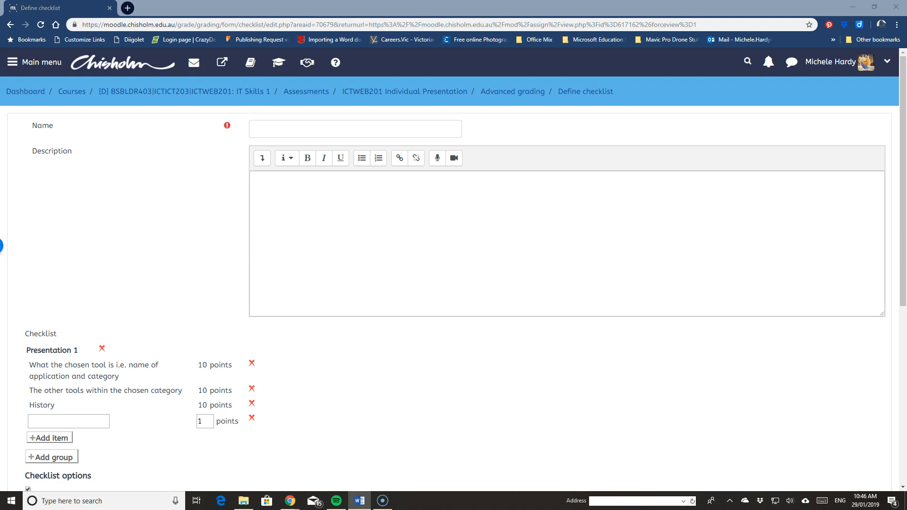
left_click(75, 420)
type("How to join")
left_click(207, 422)
type("0")
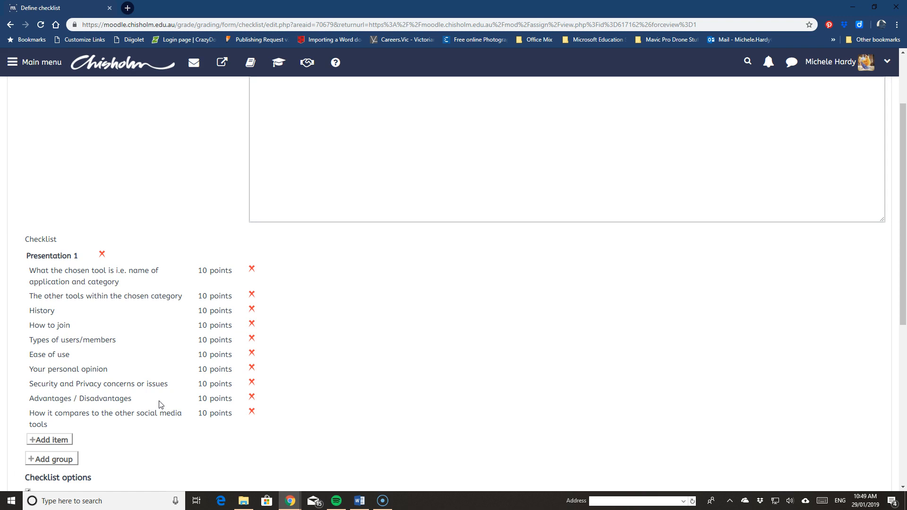
- Turn off the checklist options that display points for each item during evaluation and to those being graded
scroll(121, 370, "down", 1)
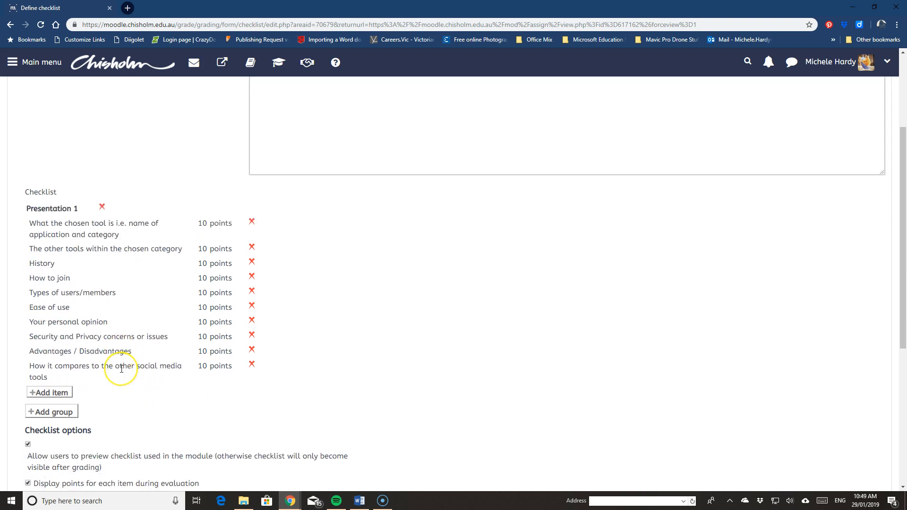
scroll(144, 350, "up", 1)
scroll(147, 352, "down", 2)
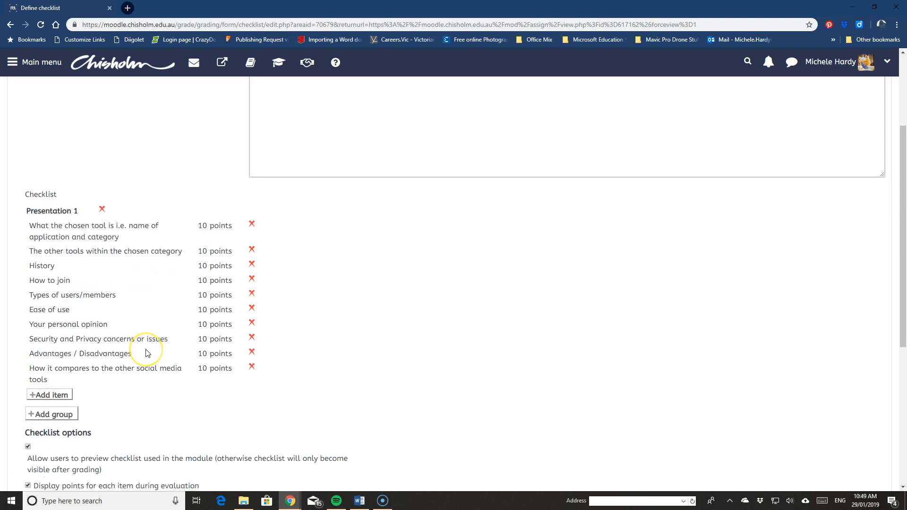
scroll(147, 352, "down", 1)
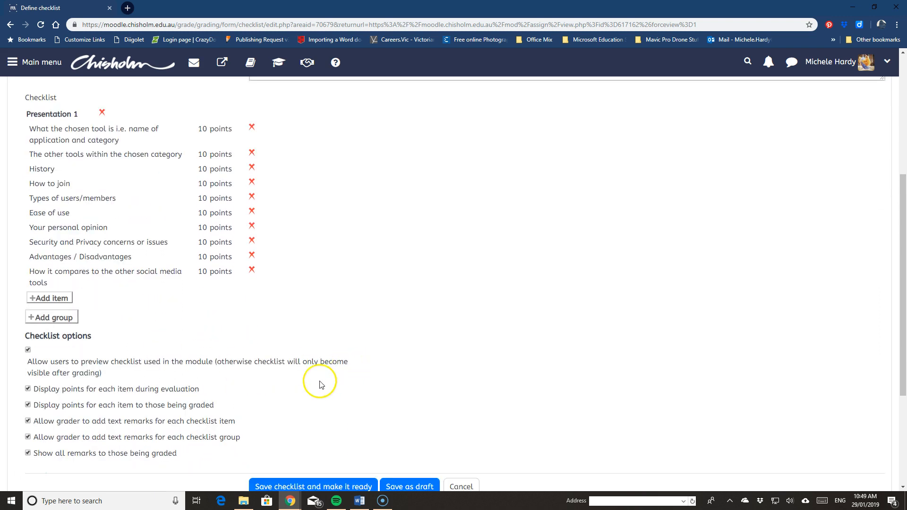
left_click(28, 388)
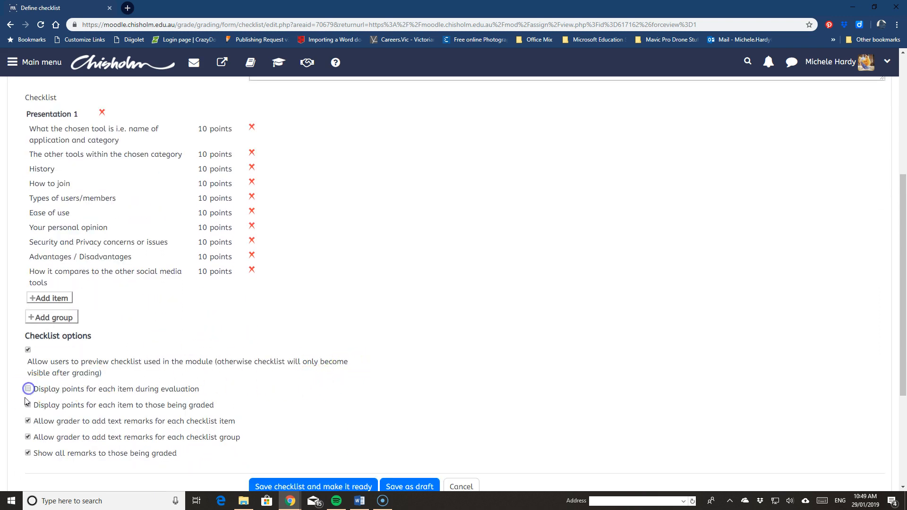
left_click(28, 405)
left_click(28, 389)
- Review the checklist items and options, and try to save the checklist and make it ready
scroll(96, 462, "down", 1)
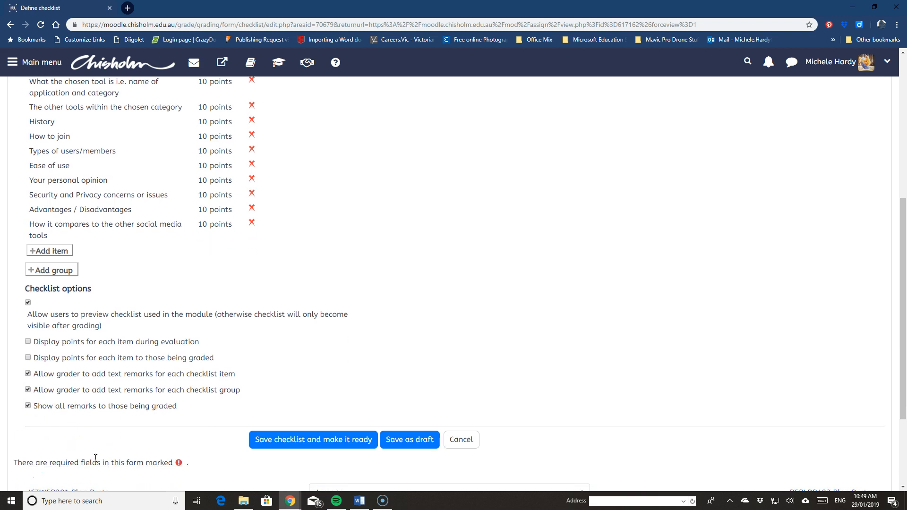
scroll(95, 458, "down", 1)
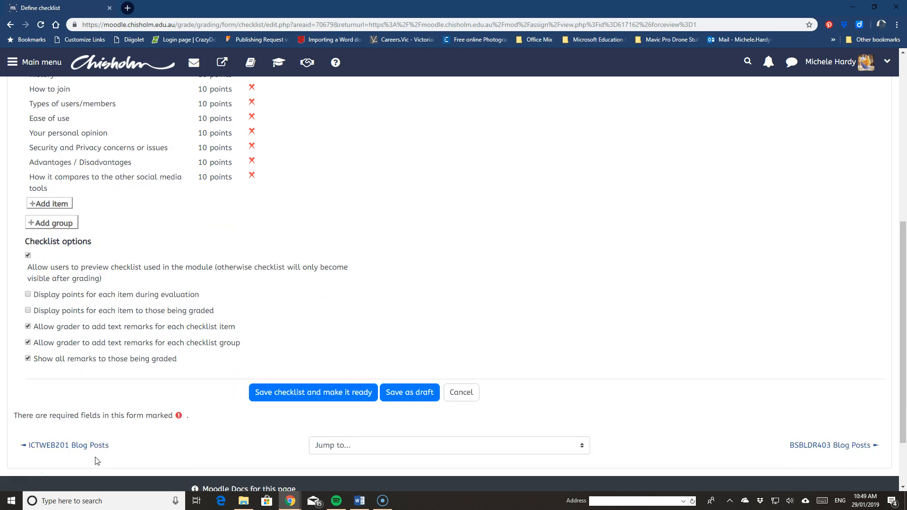
scroll(99, 458, "up", 2)
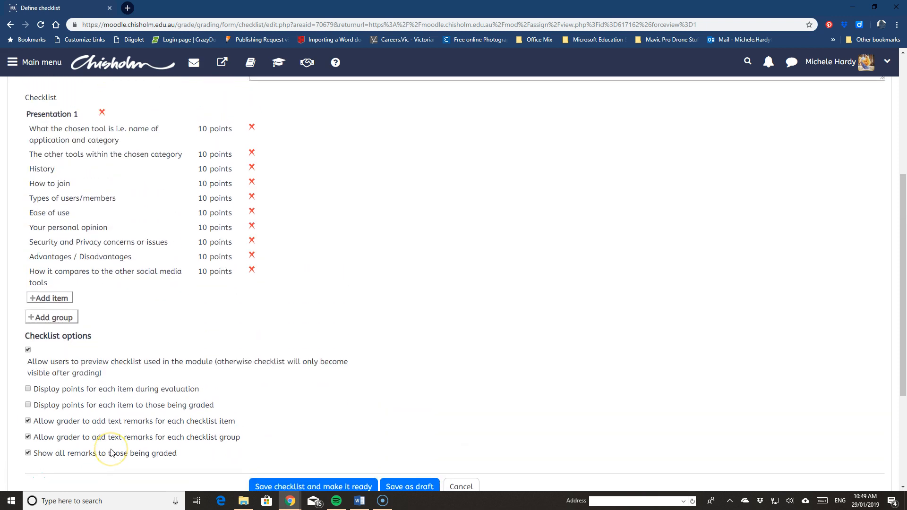
scroll(111, 452, "up", 1)
scroll(115, 453, "down", 3)
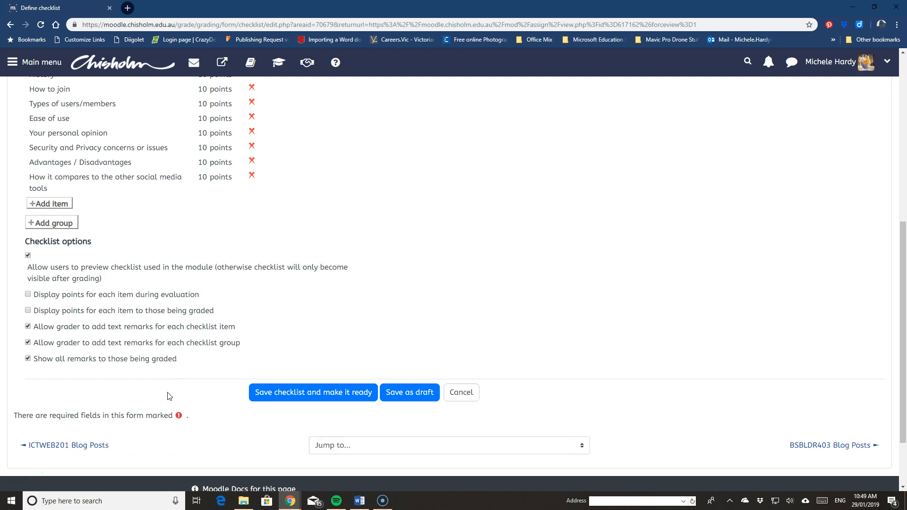
left_click(315, 396)
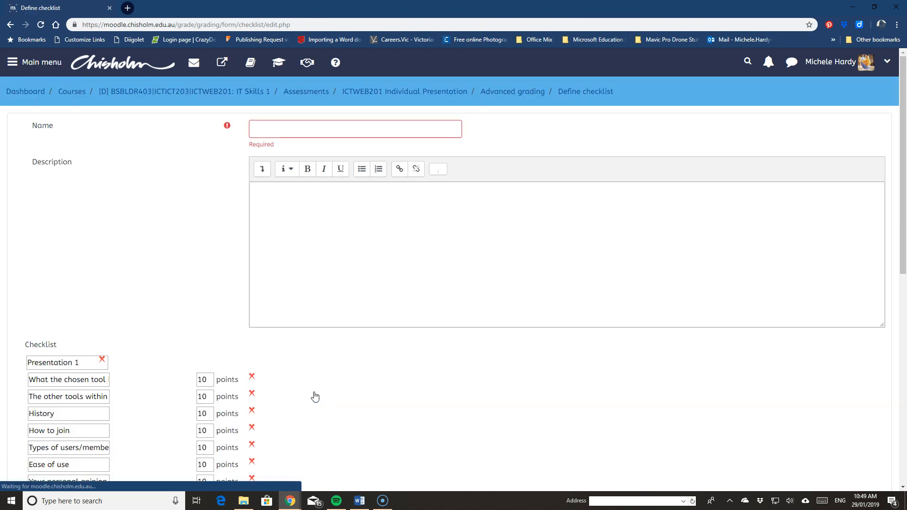
- Name the checklist "Social Media presentation", then save it and make it ready
left_click(266, 129)
type("Social Media presentationm")
key("BackSpace")
scroll(300, 348, "down", 7)
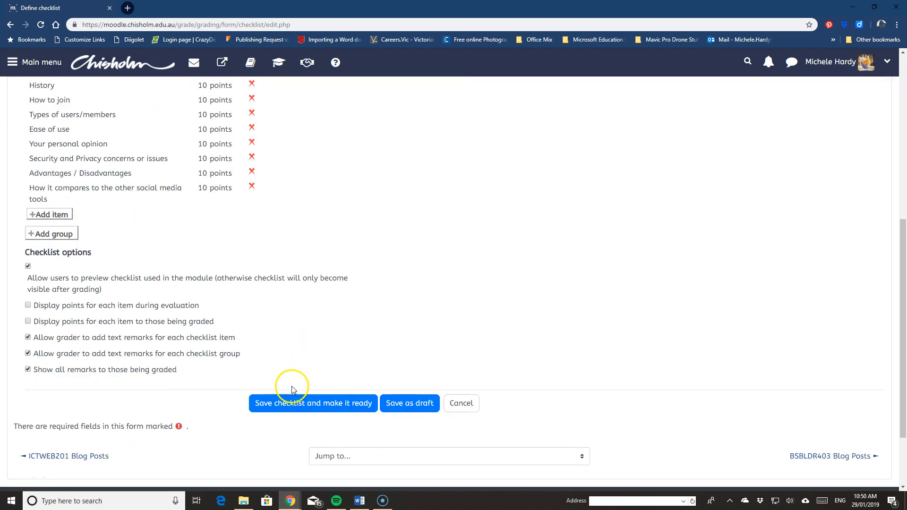
left_click(291, 404)
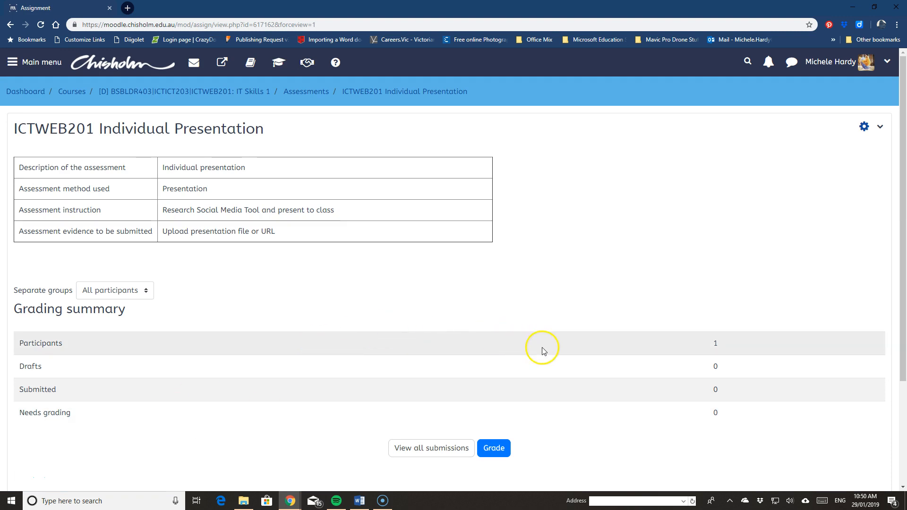
- Start grading the demo student, tick the first item about the chosen tool and add the remark "yes student used YouTube"
left_click(492, 448)
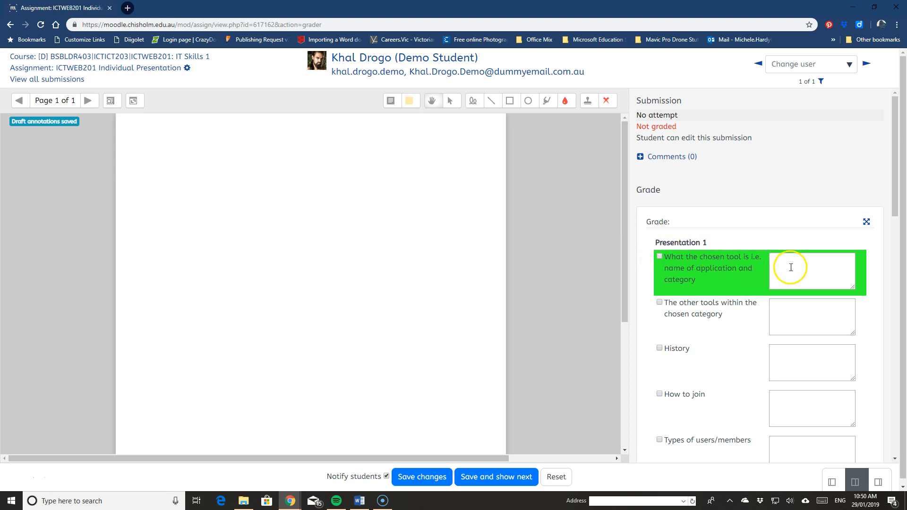
left_click(660, 256)
left_click(780, 263)
type("yes student")
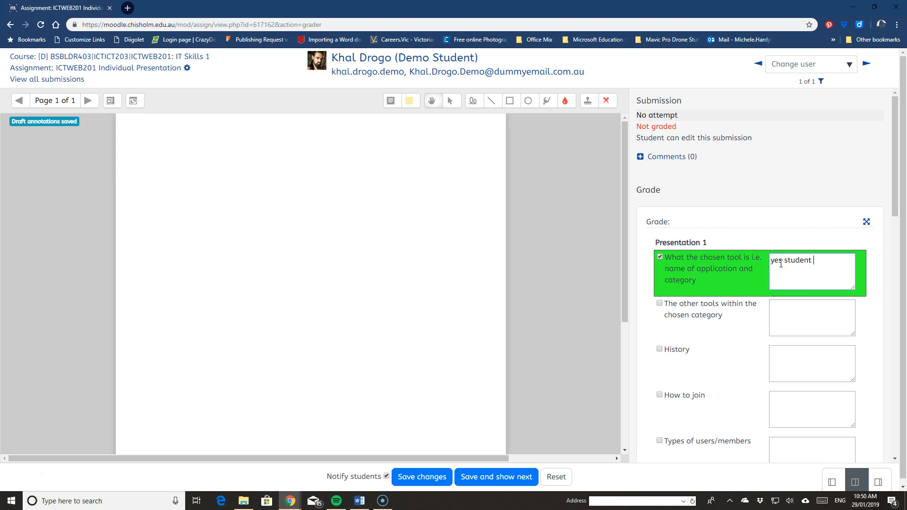
type(" used YouTube")
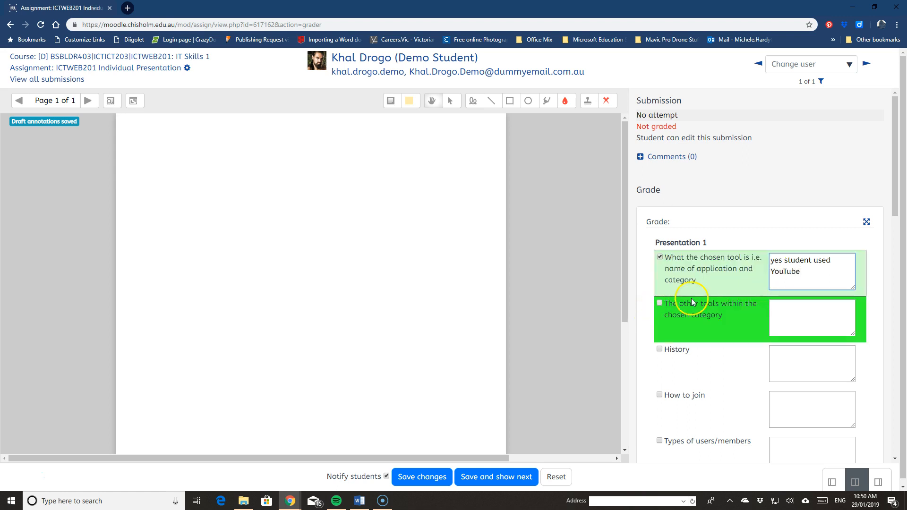
- Tick "The other tools within the chosen category" and add the remark "yes talked about Vimeo and other video tools"
left_click(660, 305)
left_click(785, 309)
type("yes talked about Vu")
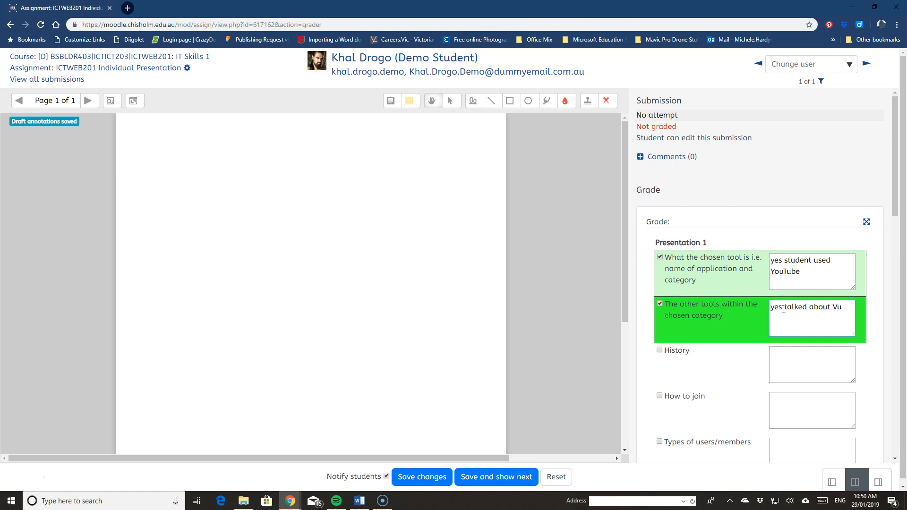
key("BackSpace")
type("imeo and other video tools")
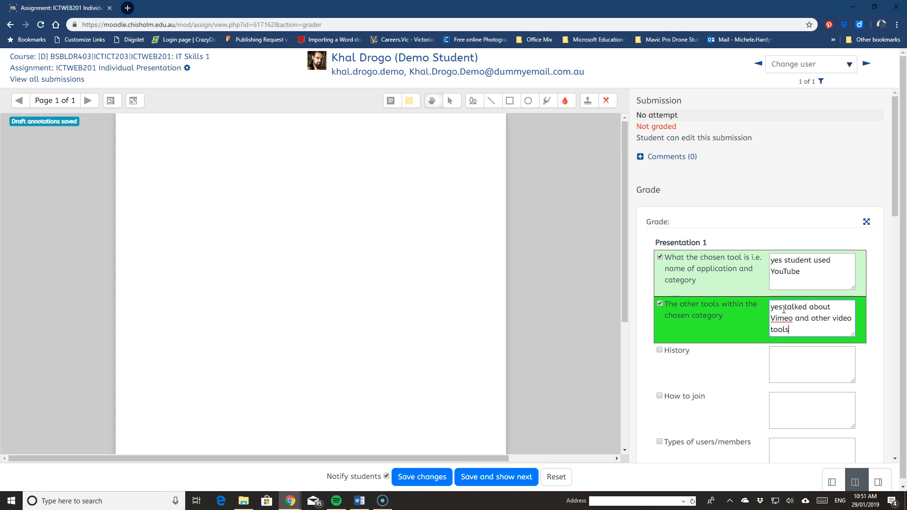
- Tick the items History, Types of users/members, Ease of use, Your personal opinion, and Security and Privacy concerns or issues
scroll(814, 420, "down", 1)
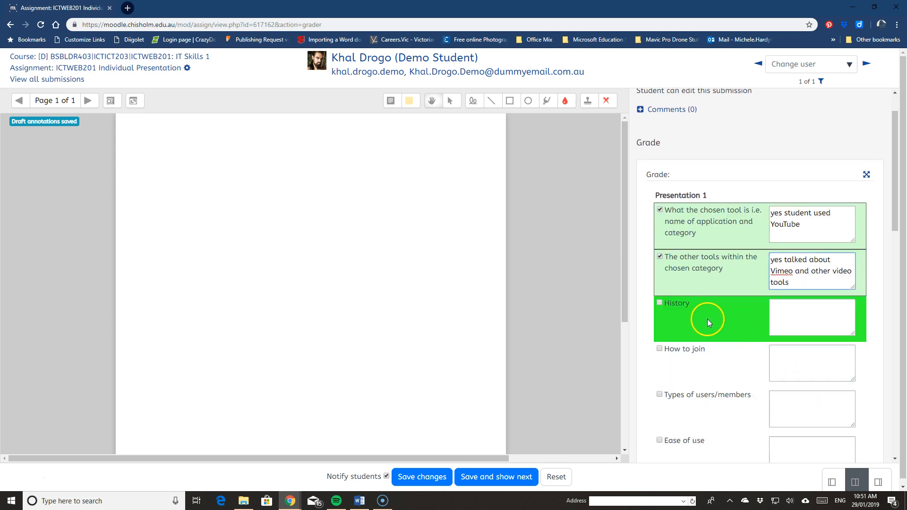
left_click(660, 303)
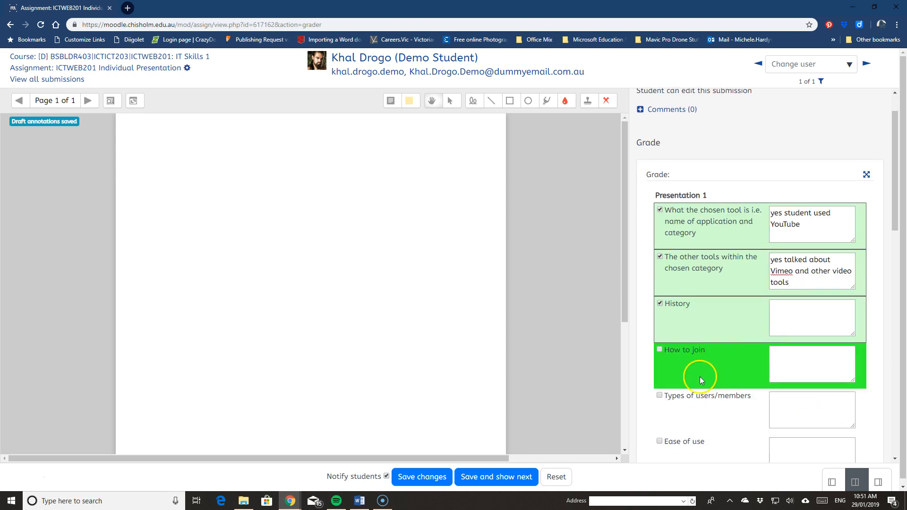
left_click(659, 395)
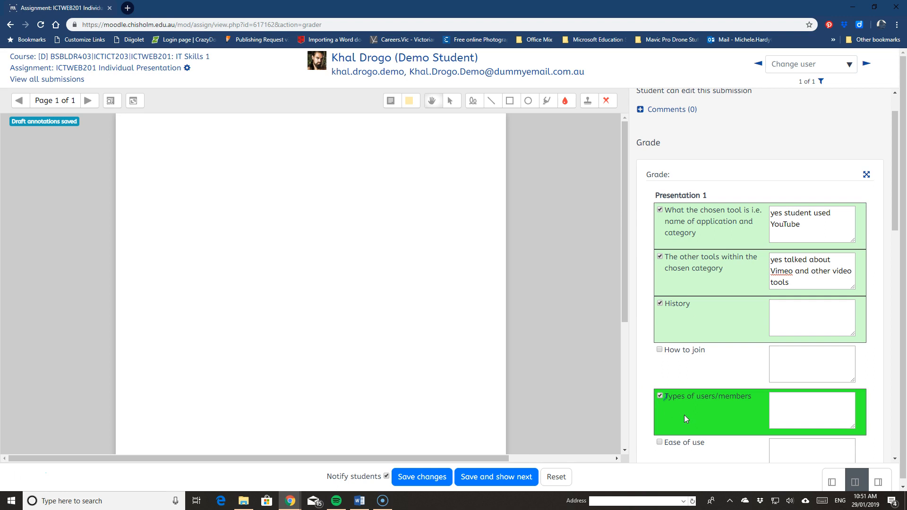
scroll(683, 414, "down", 3)
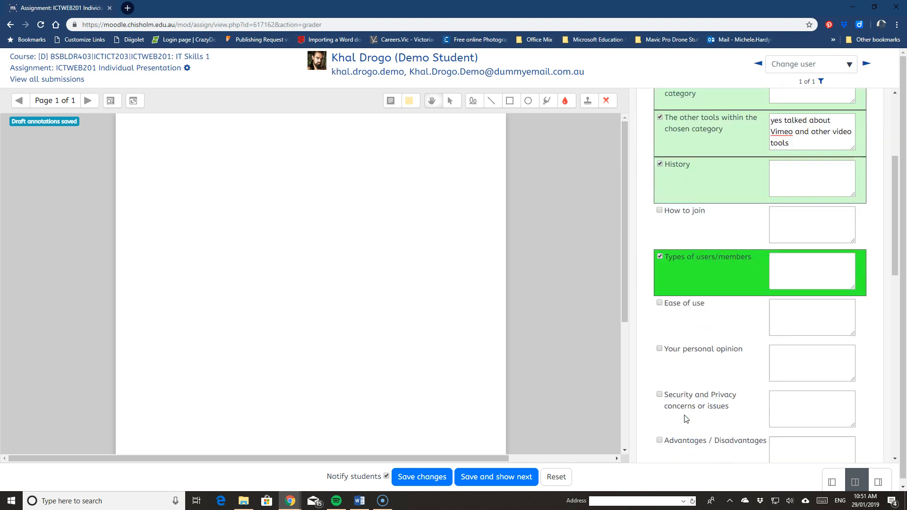
left_click(659, 300)
left_click(659, 347)
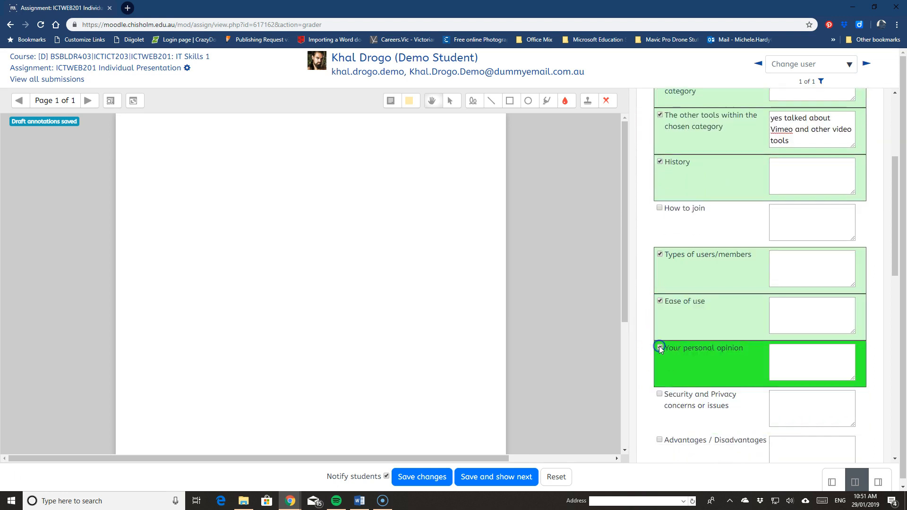
left_click(660, 394)
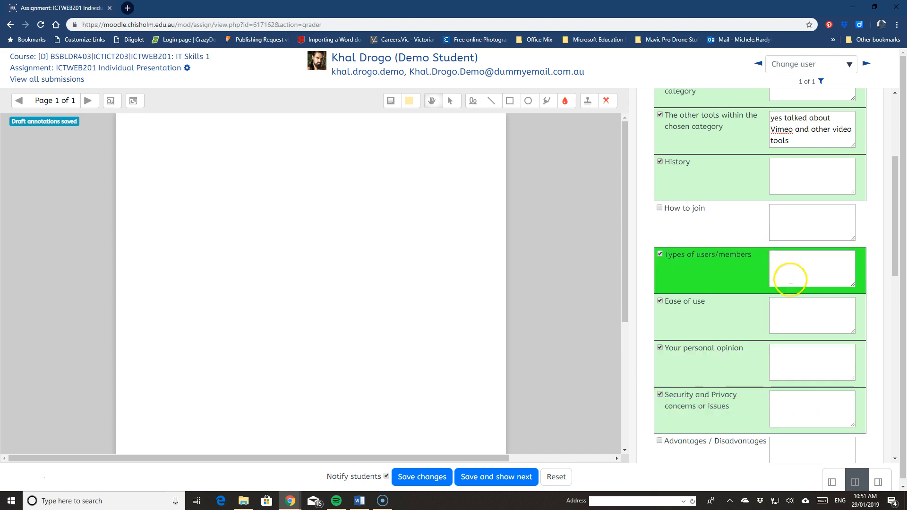
- Tick "How it compares to the other social media tools" and "Advantages / Disadvantages", then check over the marked items
scroll(795, 414, "down", 4)
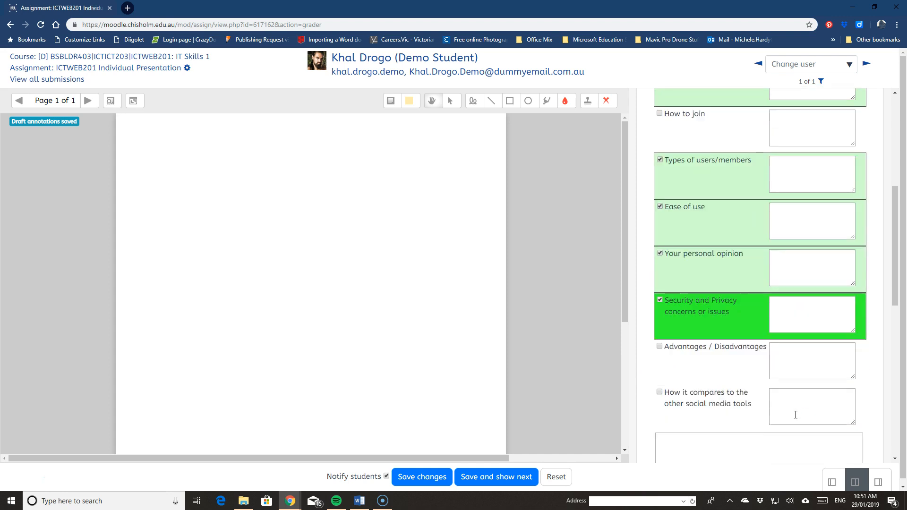
left_click(660, 298)
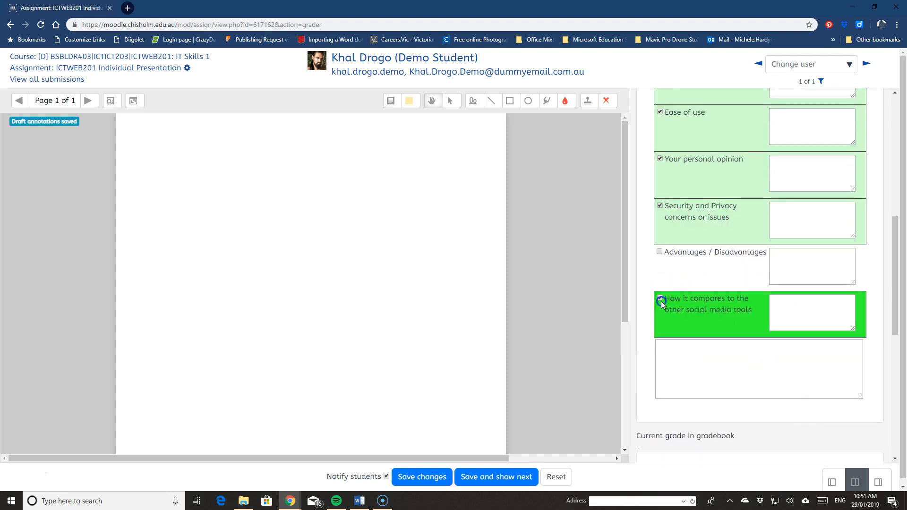
left_click(661, 253)
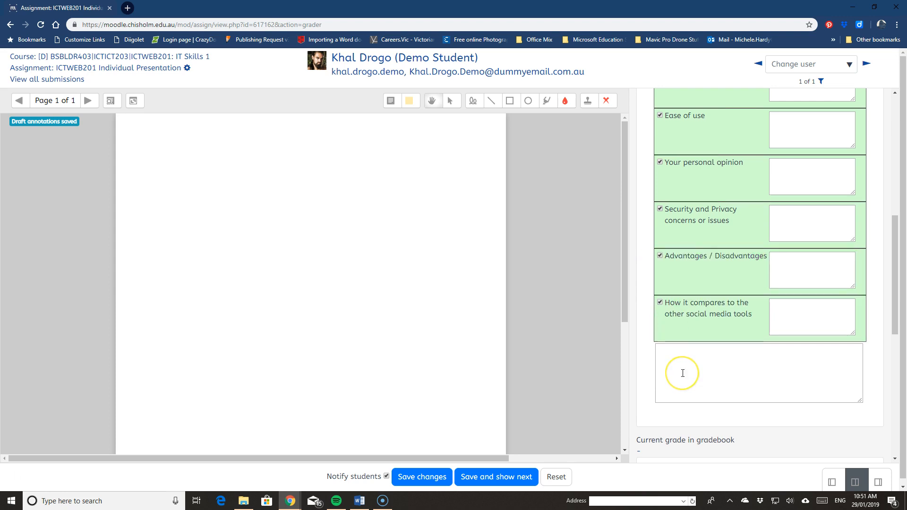
scroll(682, 368, "up", 4)
scroll(683, 373, "up", 3)
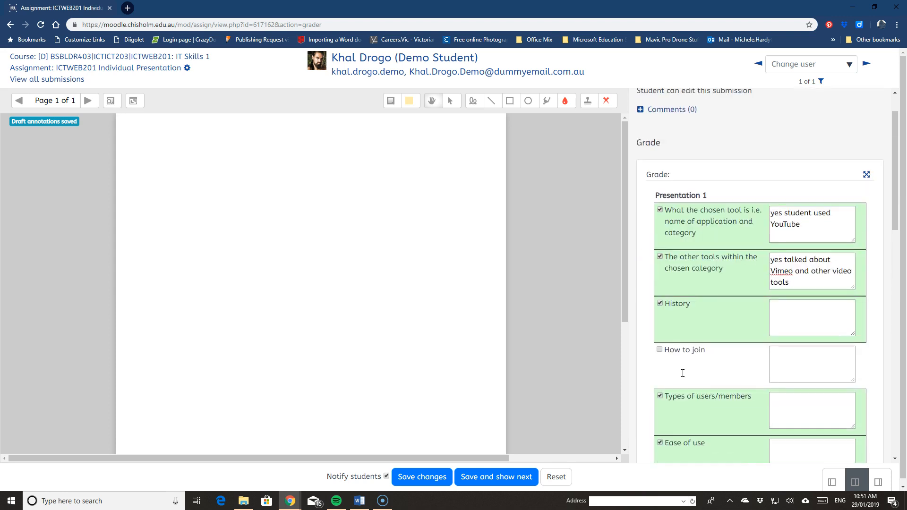
scroll(675, 283, "down", 2)
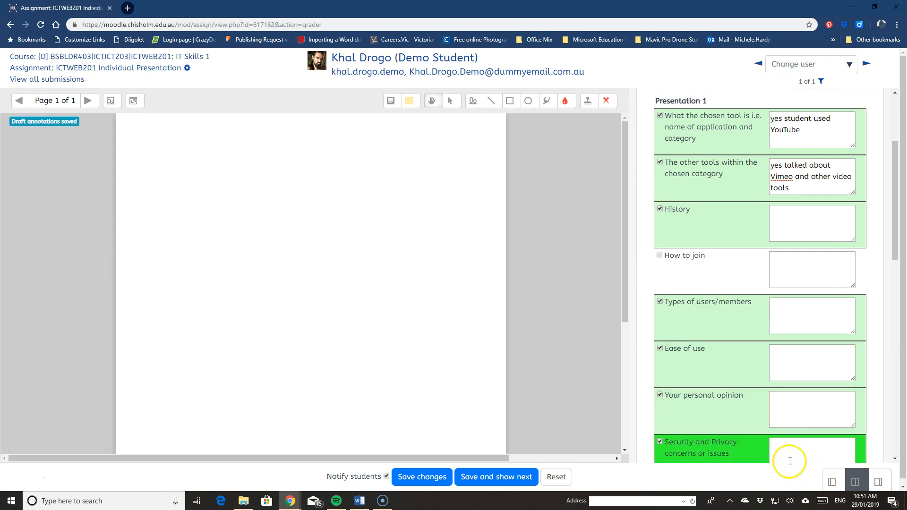
- Enter the overall checklist remark "did not cover one item" below the last presentation item
scroll(744, 395, "down", 3)
scroll(736, 380, "down", 3)
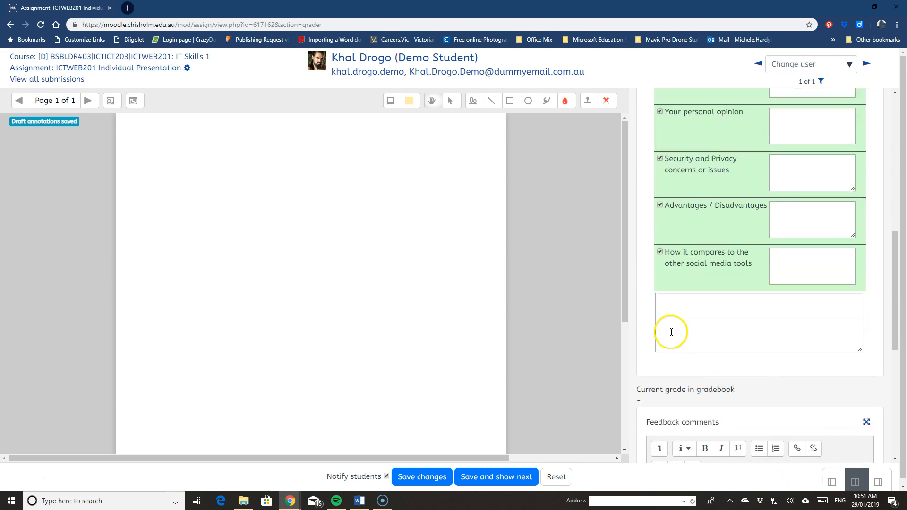
left_click(671, 308)
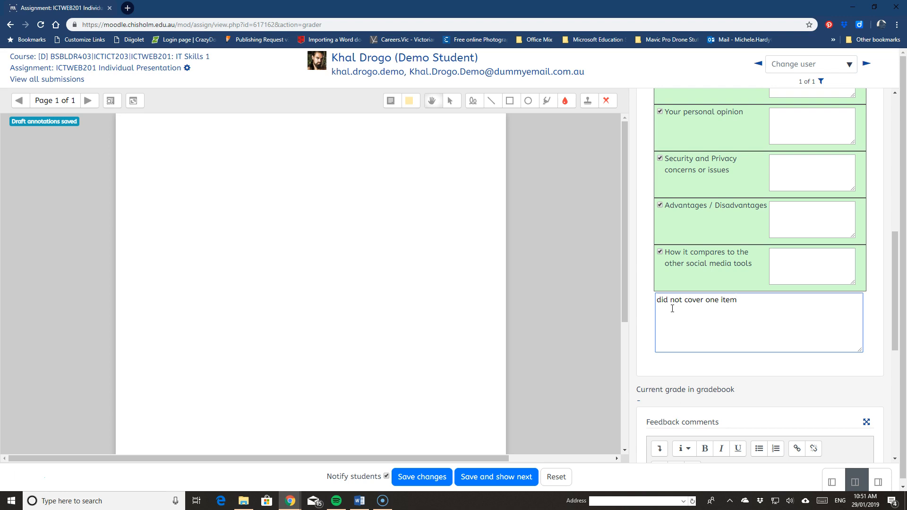
type("did not cover one item")
- Enter the feedback comment "great effort, but missed an item" and save the grading changes
scroll(668, 314, "down", 5)
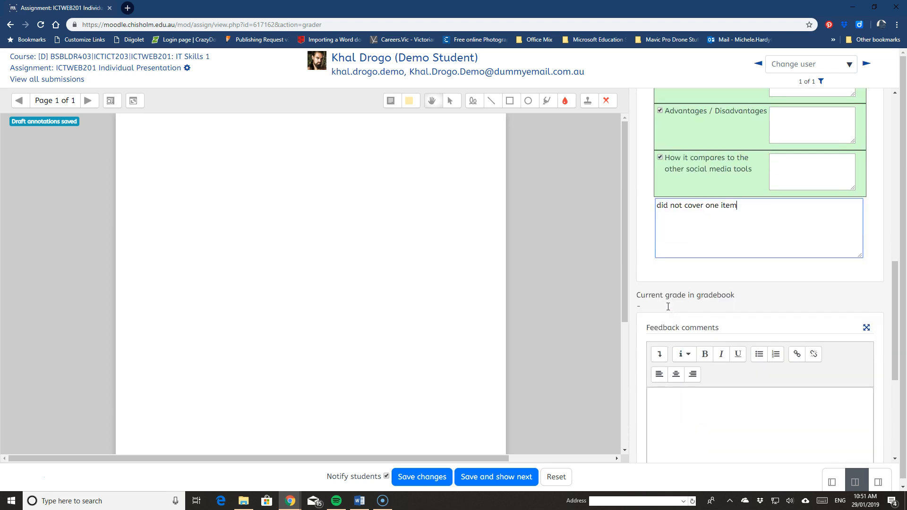
left_click(662, 258)
type("great effort, but missed an item")
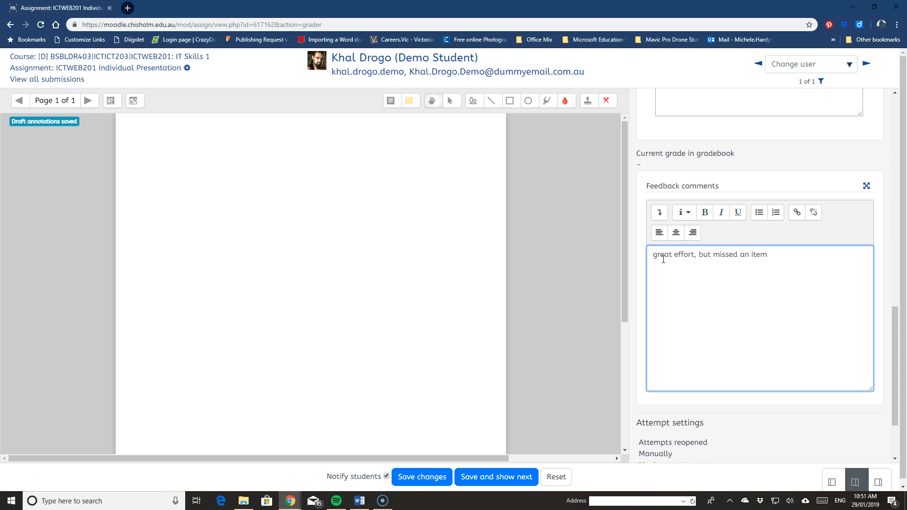
scroll(663, 258, "down", 3)
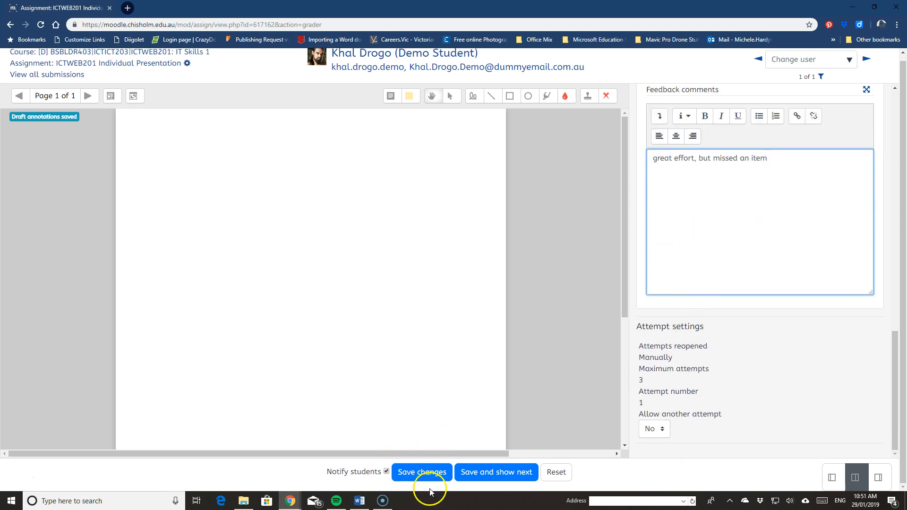
left_click(415, 473)
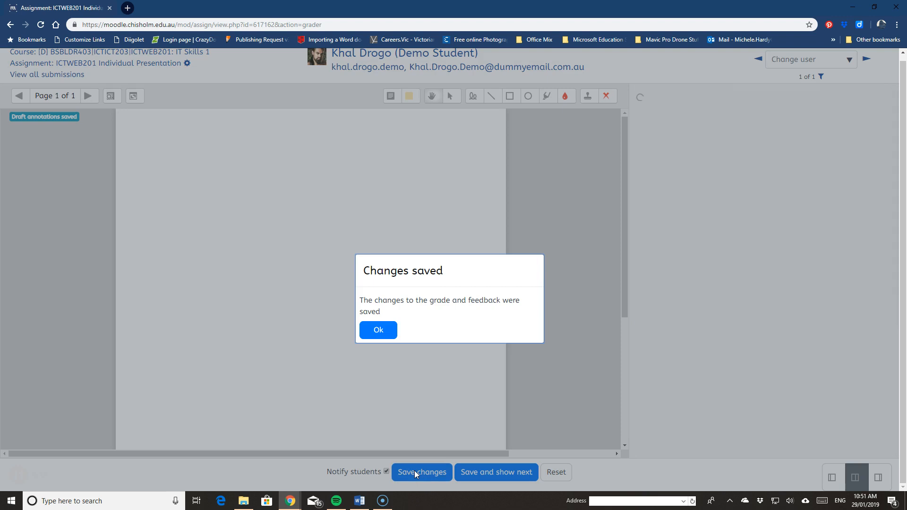
left_click(381, 331)
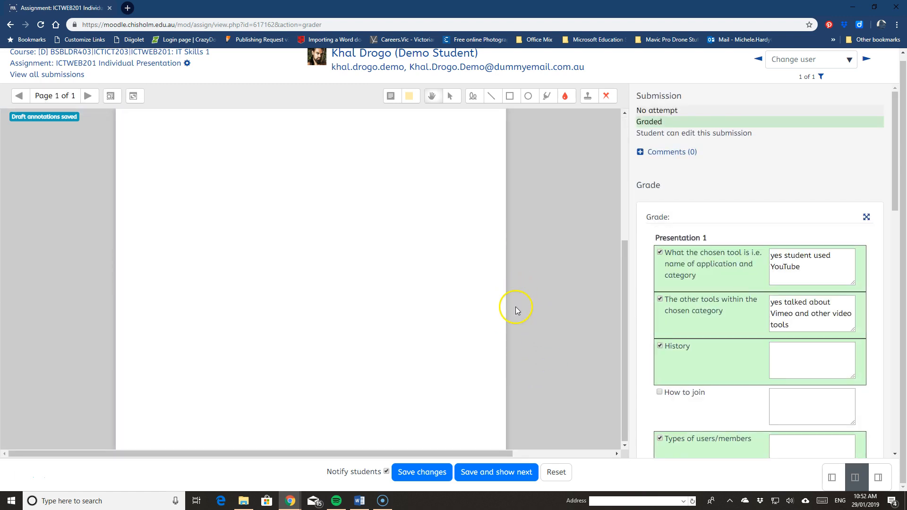
- Return to the course, open its grader report and check the demo student's grade for ICTWEB201 Individual Presentation
scroll(125, 169, "up", 1)
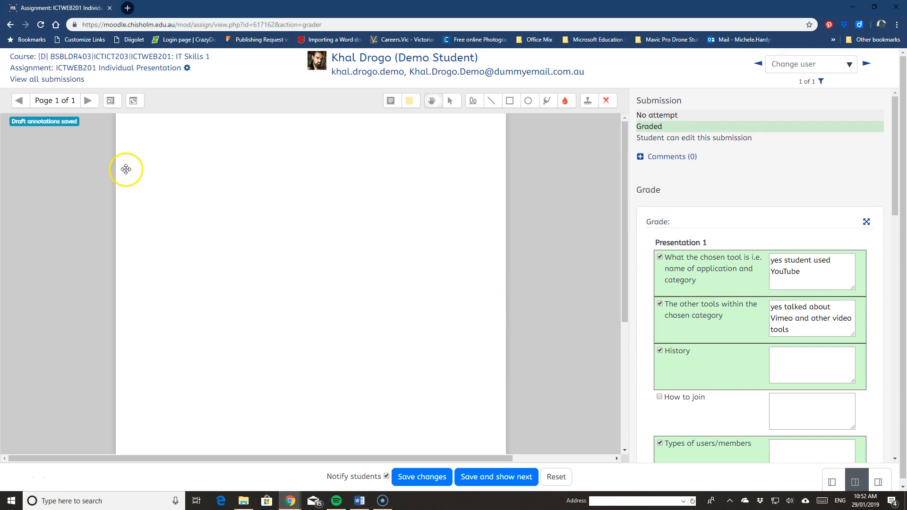
left_click(109, 58)
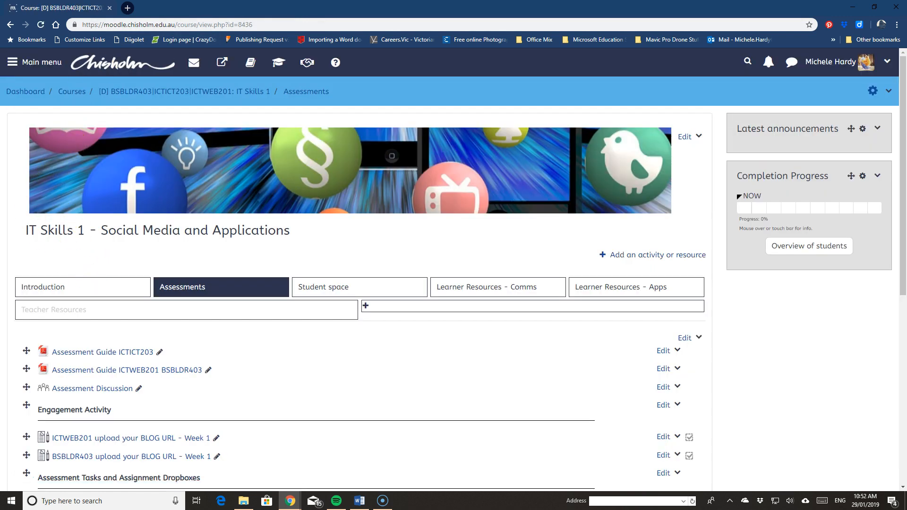
left_click(14, 62)
left_click(30, 146)
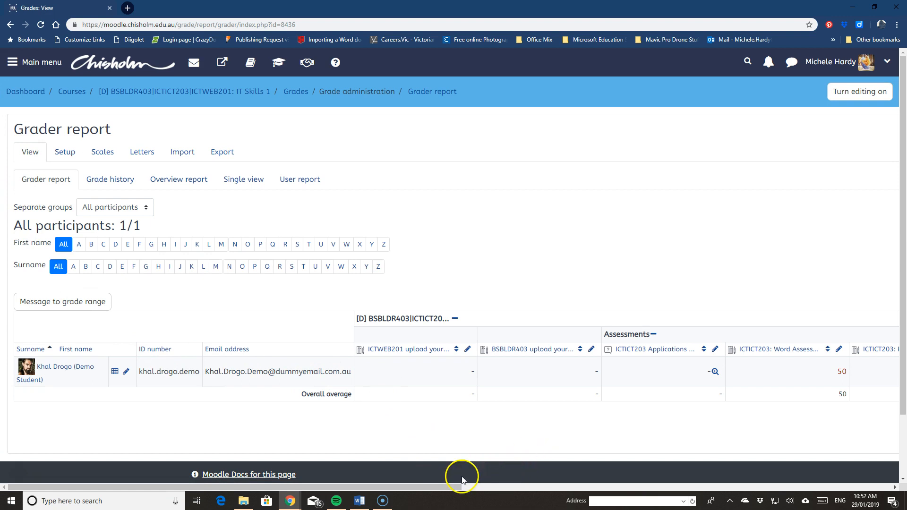
left_click(401, 487)
left_click_drag(401, 487, 871, 365)
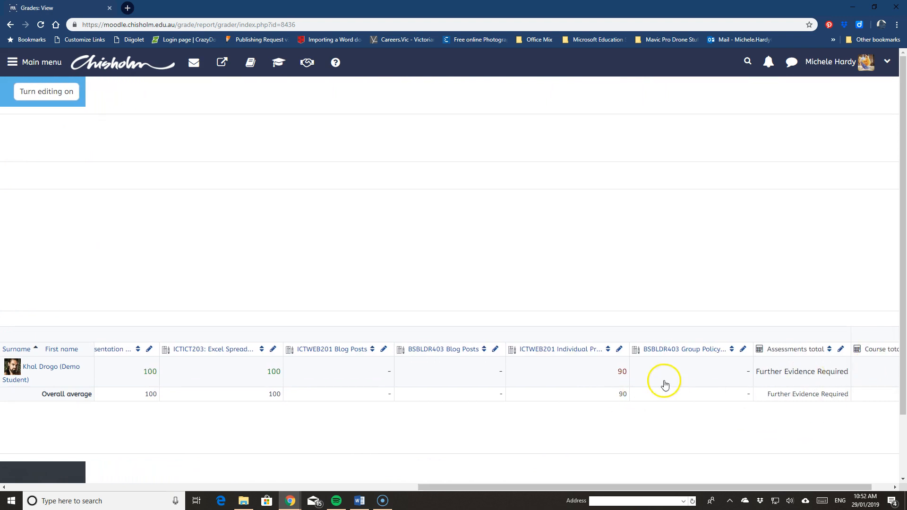